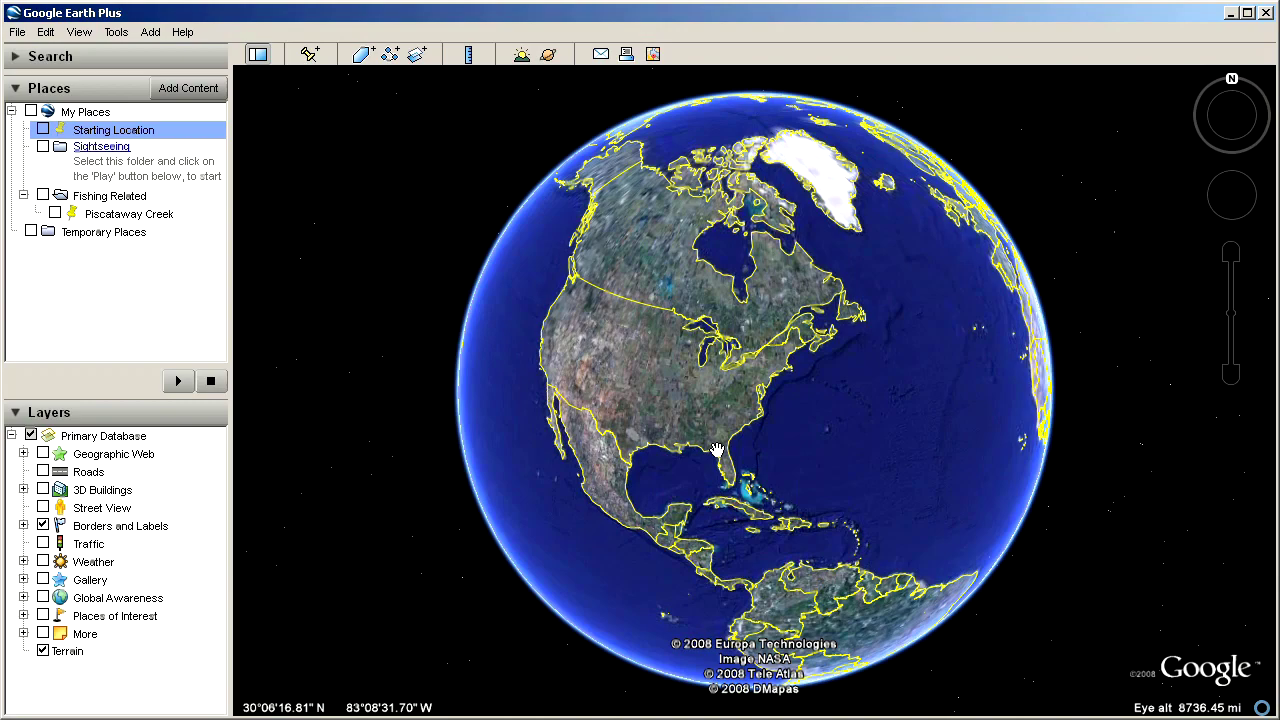
Pan and zoom from North America to Richmond, Norfolk and the Chesapeake coast, then fly to the Piscataway Creek placemark.
{"action": "left_click_drag", "start_coordinate": [755, 441], "coordinate": [821, 454]}
{"action": "scroll", "coordinate": [820, 445], "scroll_direction": "up", "scroll_amount": 5}
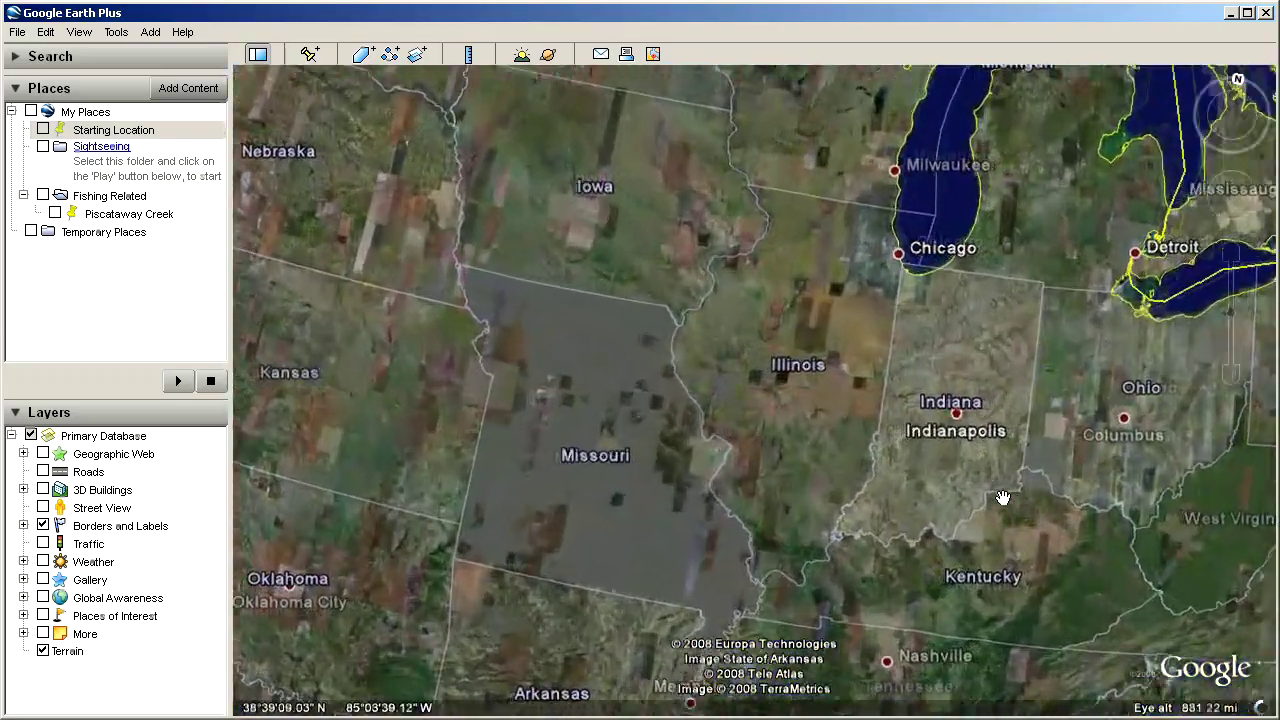
{"action": "left_click_drag", "start_coordinate": [1003, 497], "coordinate": [566, 416]}
{"action": "left_click_drag", "start_coordinate": [791, 457], "coordinate": [743, 411]}
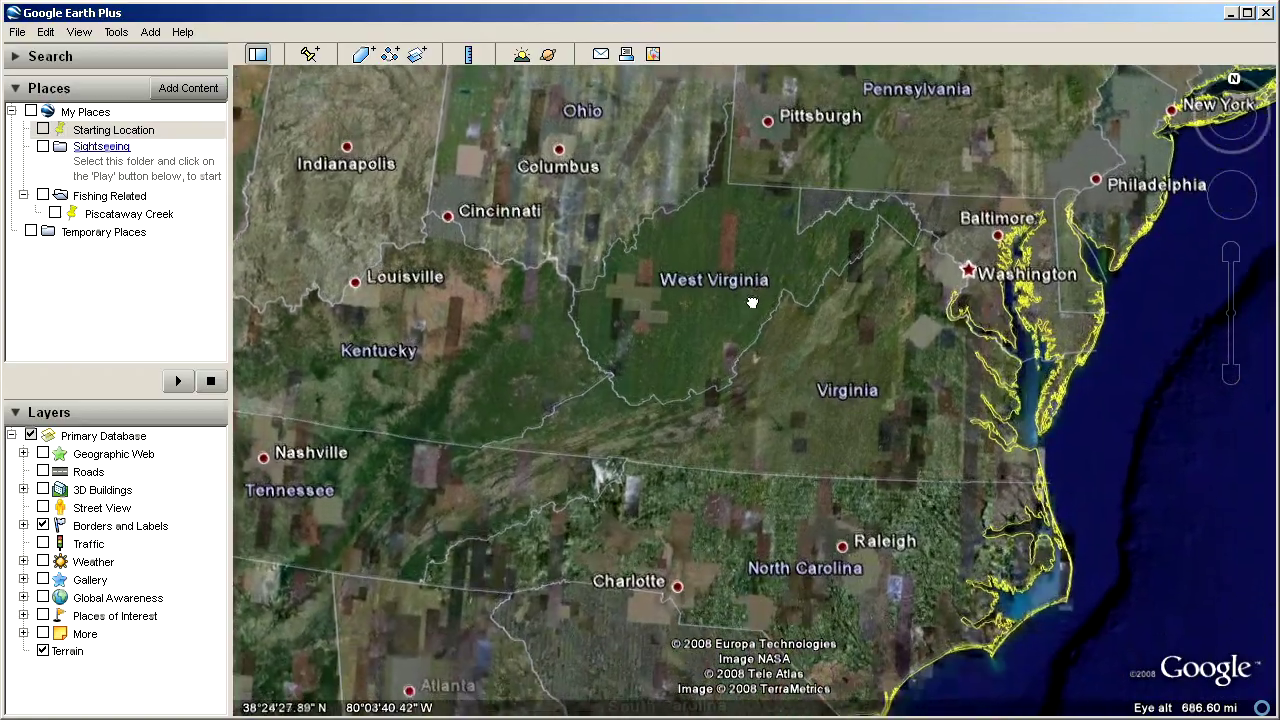
{"action": "scroll", "coordinate": [990, 379], "scroll_direction": "up", "scroll_amount": 3}
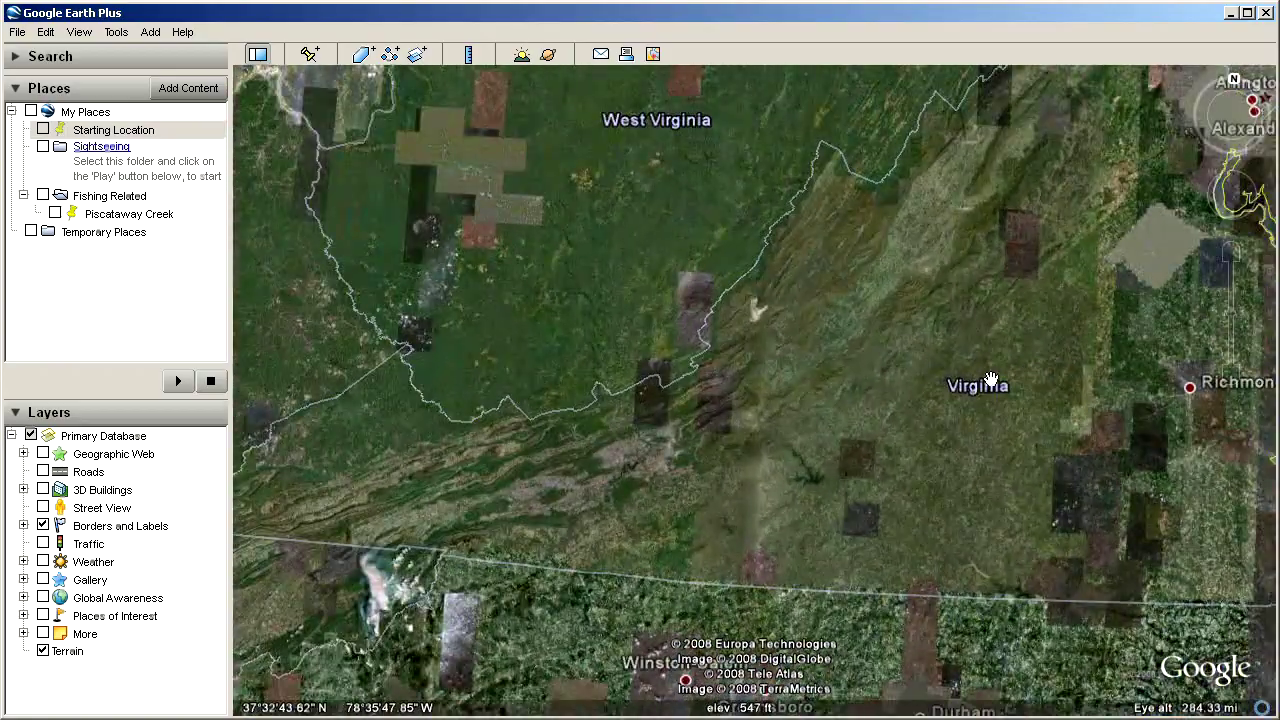
{"action": "left_click_drag", "start_coordinate": [1000, 380], "coordinate": [671, 395]}
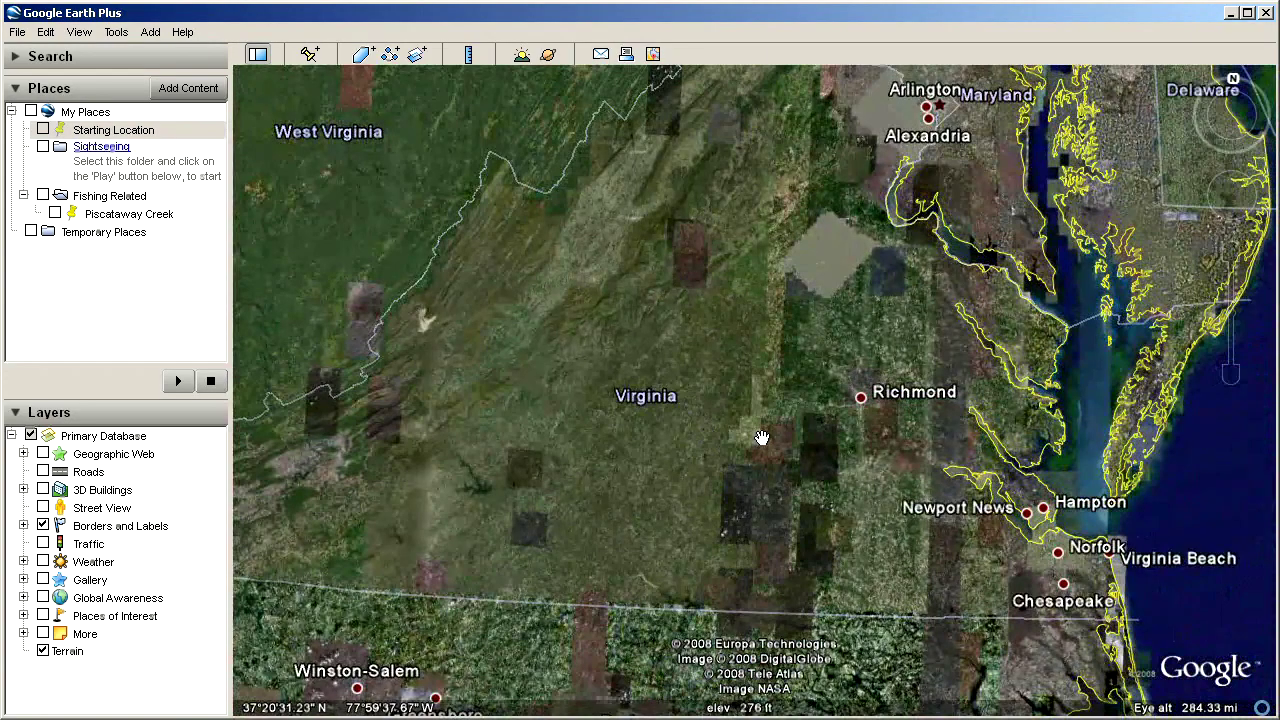
{"action": "left_click_drag", "start_coordinate": [787, 396], "coordinate": [989, 424]}
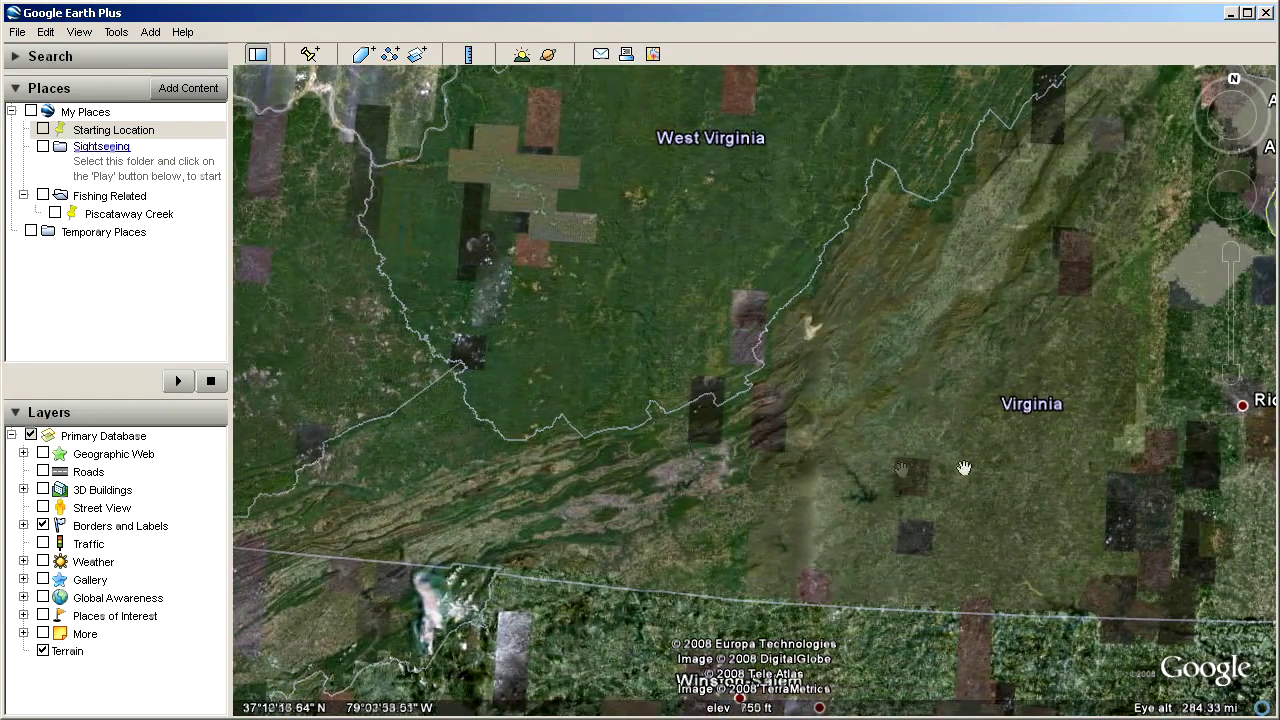
{"action": "left_click_drag", "start_coordinate": [963, 471], "coordinate": [587, 370]}
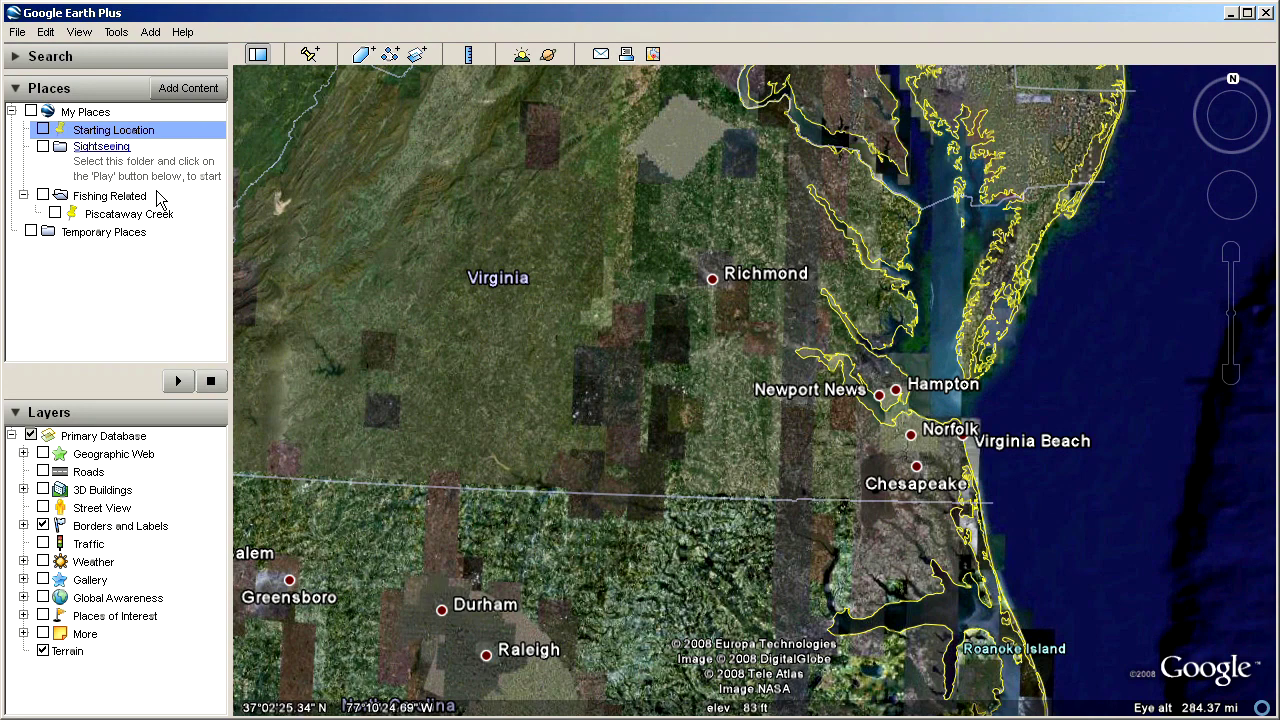
{"action": "double_click", "coordinate": [128, 216]}
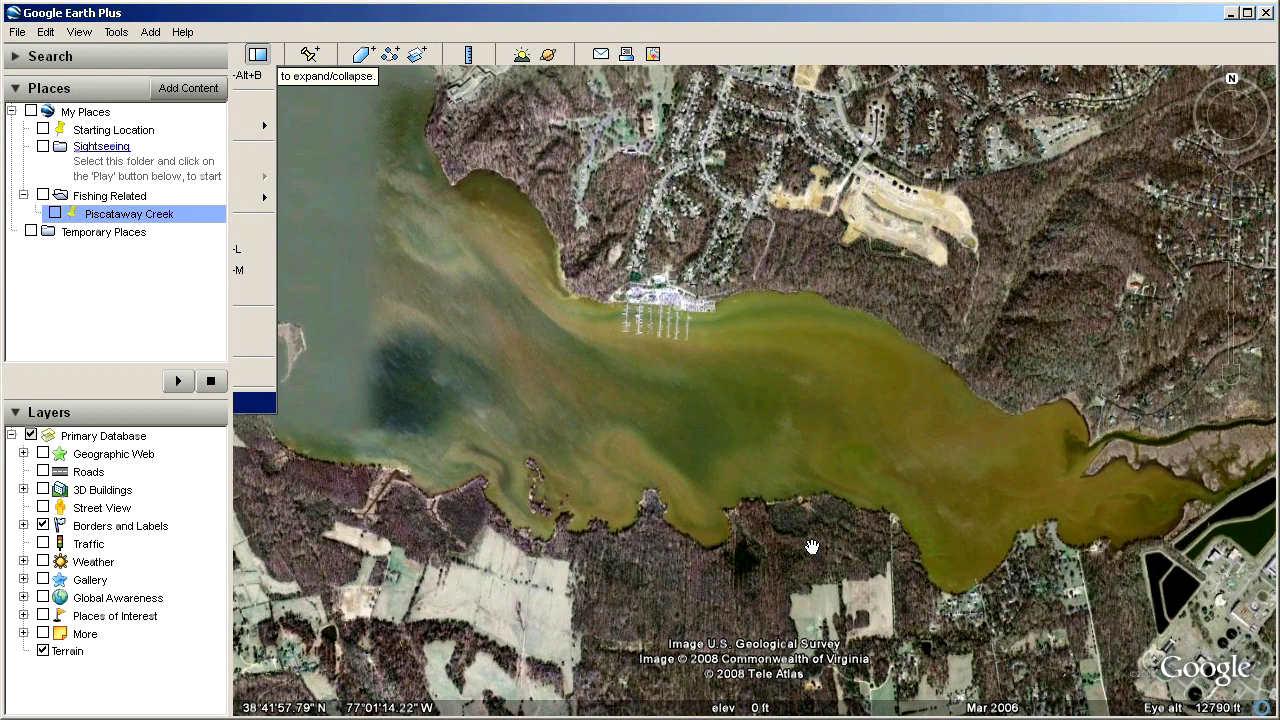
Zoom in on the marina piers and buildings, then zoom back out over the creek.
{"action": "double_click", "coordinate": [729, 286]}
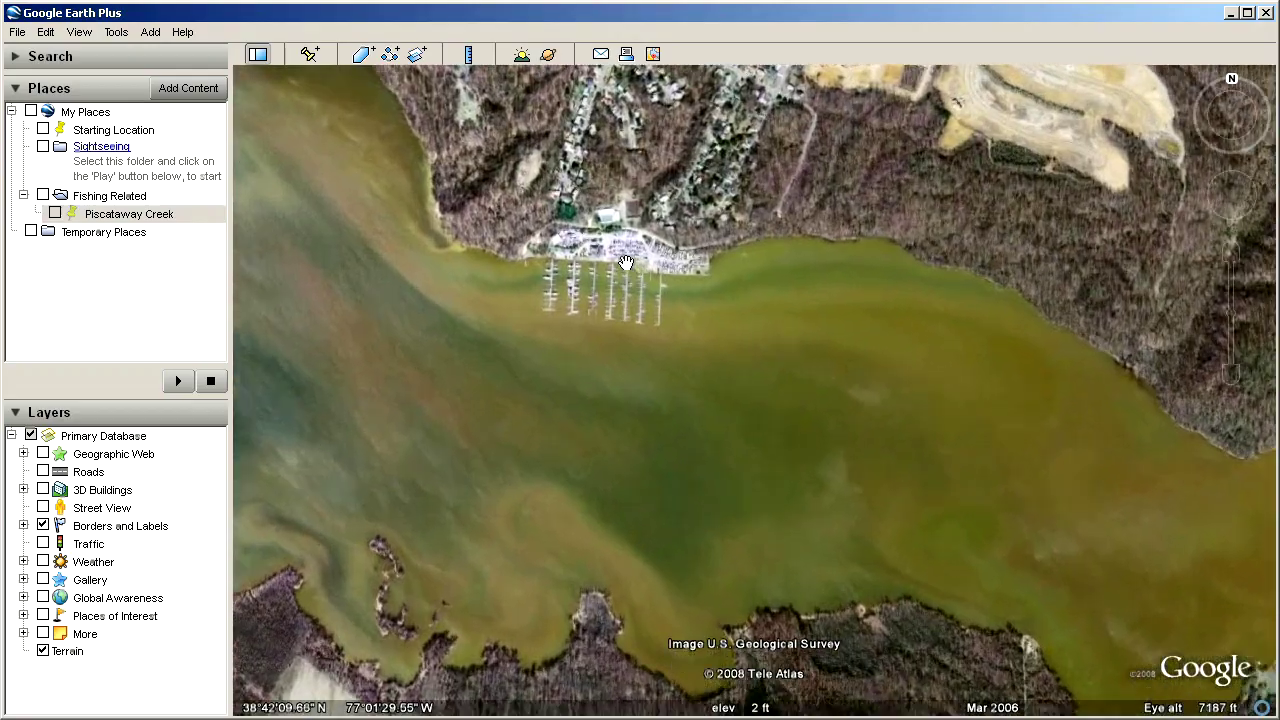
{"action": "double_click", "coordinate": [625, 262]}
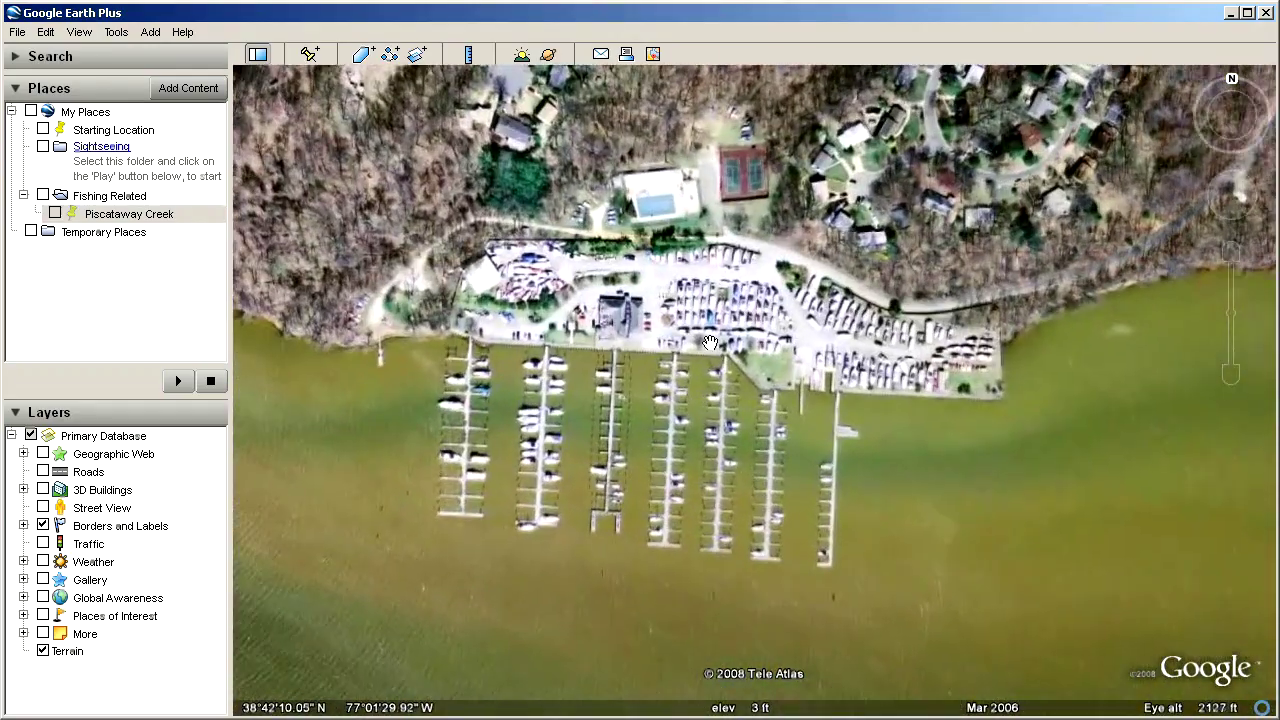
{"action": "double_click", "coordinate": [710, 343]}
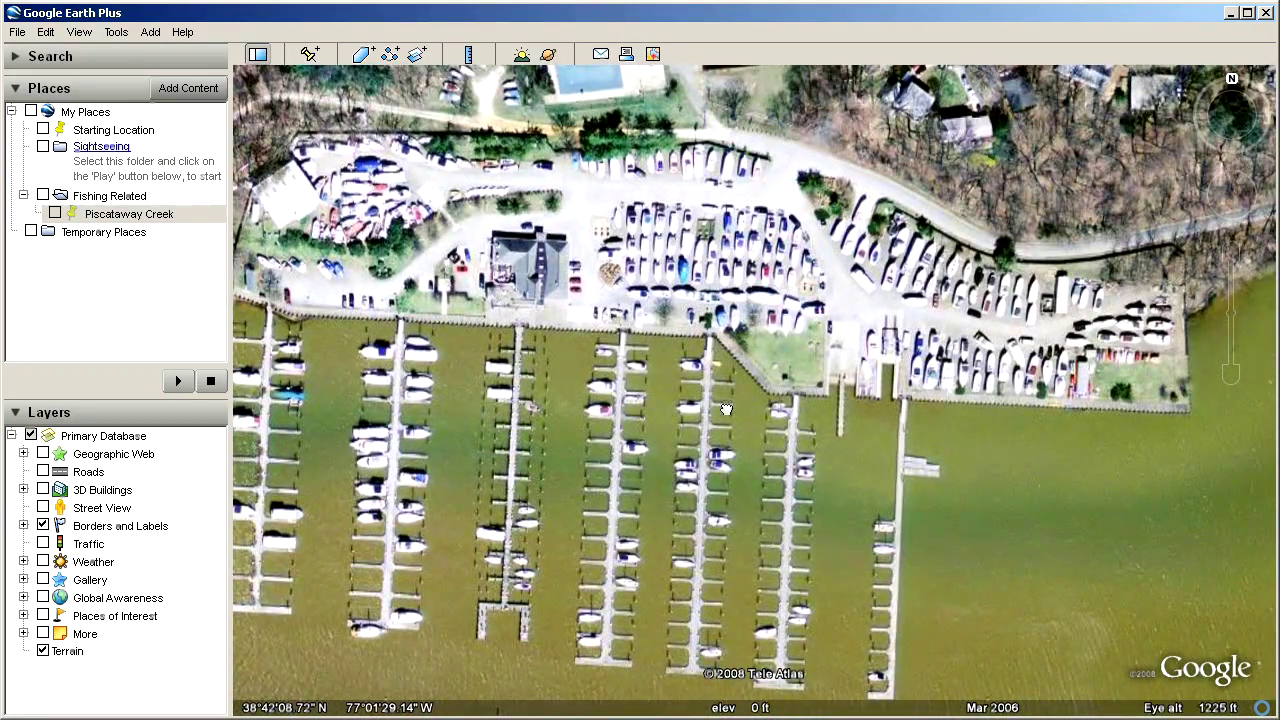
{"action": "left_click_drag", "start_coordinate": [726, 409], "coordinate": [806, 373]}
{"action": "scroll", "coordinate": [820, 371], "scroll_direction": "down", "scroll_amount": 5}
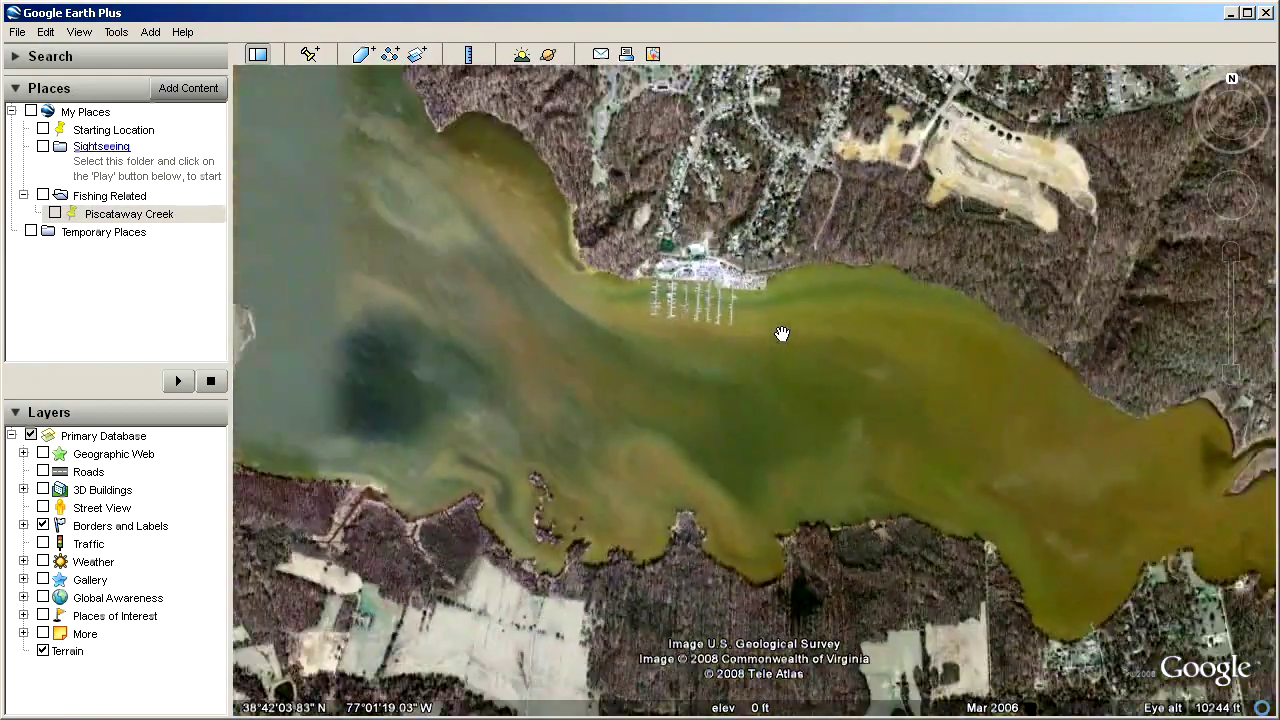
Zoom into the western shoreline and pan north along the wooded shore.
{"action": "key", "text": "Up"}
{"action": "key", "text": "Up"}
{"action": "key", "text": "Up"}
{"action": "left_click_drag", "start_coordinate": [563, 260], "coordinate": [741, 360]}
{"action": "scroll", "coordinate": [741, 360], "scroll_direction": "up", "scroll_amount": 5}
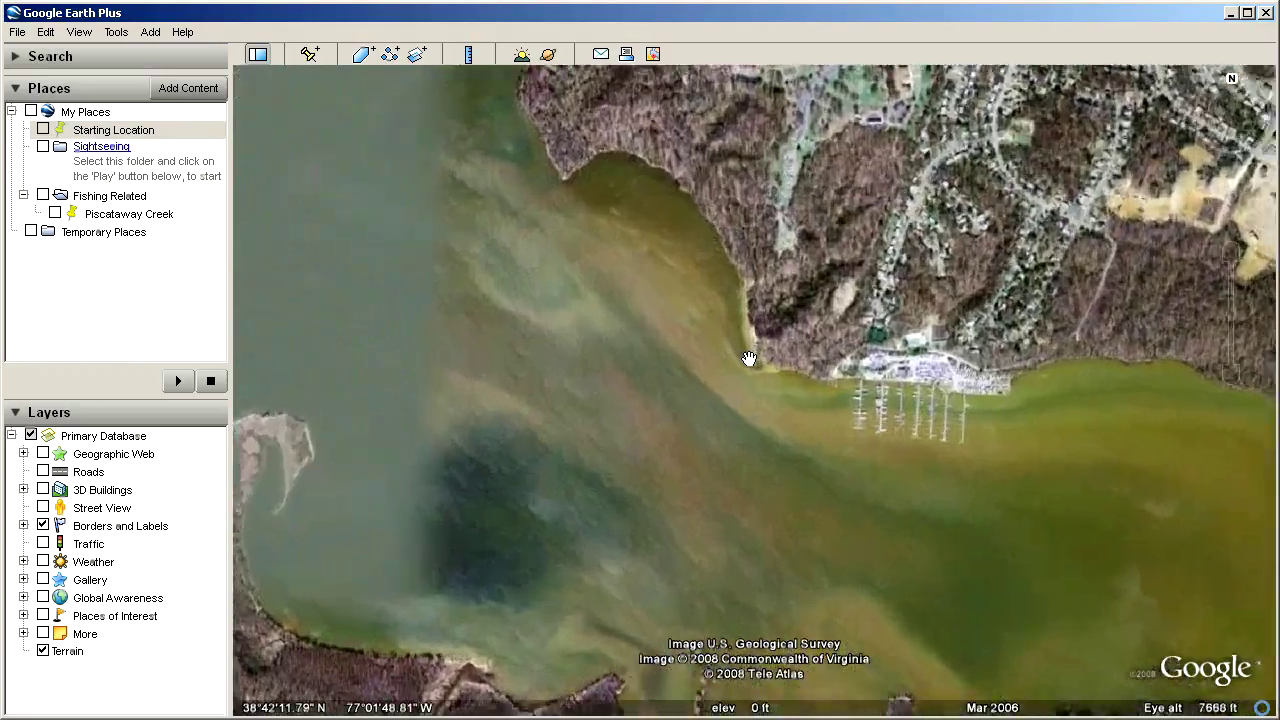
{"action": "scroll", "coordinate": [754, 358], "scroll_direction": "up", "scroll_amount": 3}
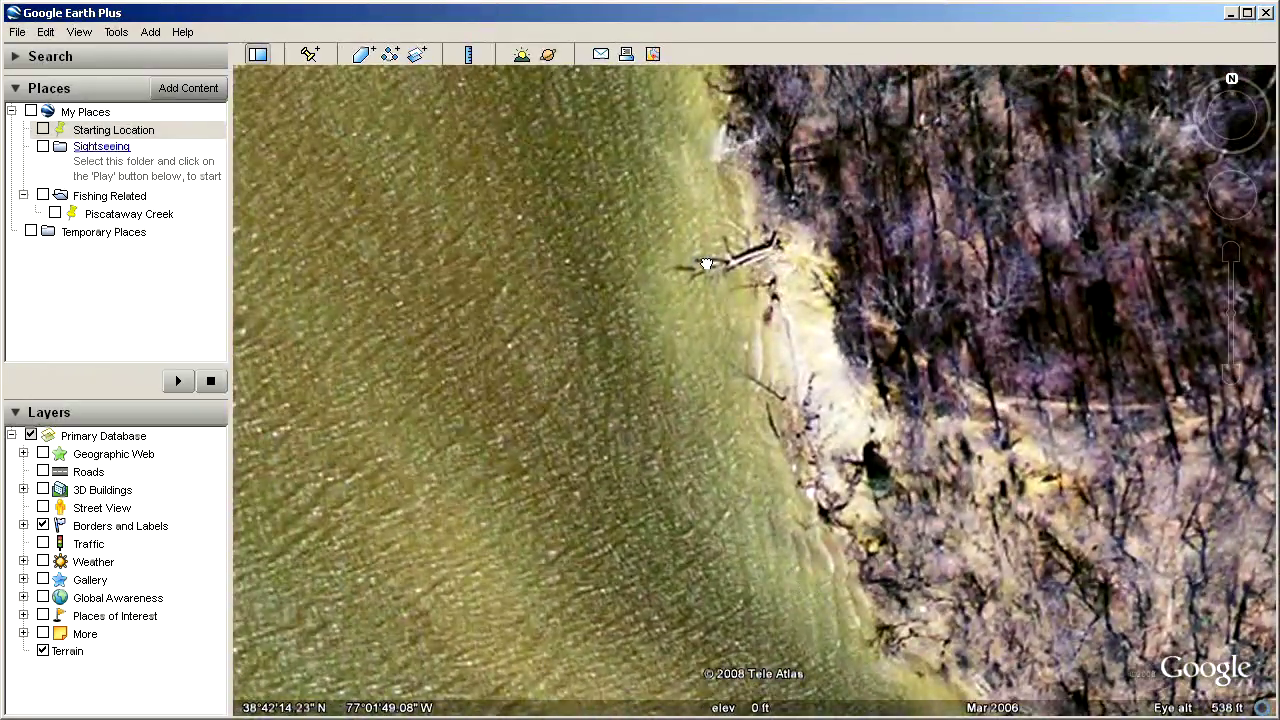
{"action": "left_click_drag", "start_coordinate": [700, 266], "coordinate": [849, 560]}
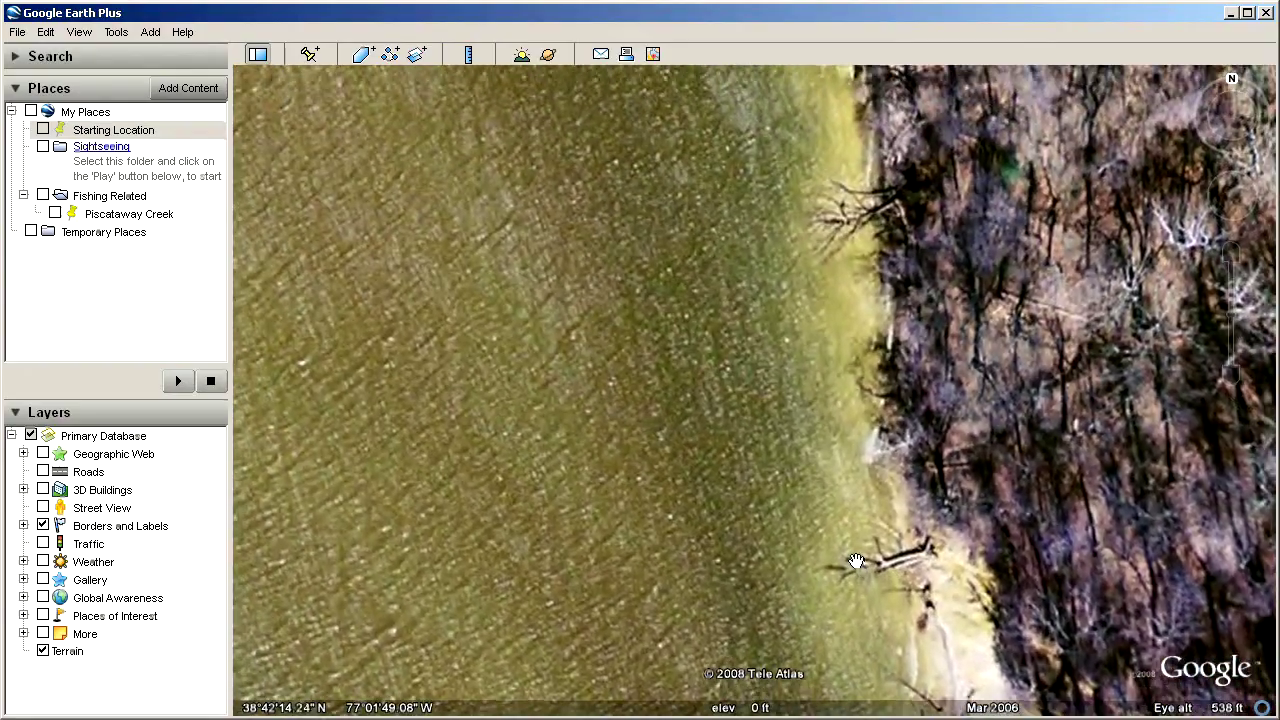
{"action": "left_click_drag", "start_coordinate": [837, 320], "coordinate": [857, 582]}
{"action": "left_click_drag", "start_coordinate": [794, 286], "coordinate": [886, 571]}
{"action": "left_click_drag", "start_coordinate": [699, 280], "coordinate": [811, 440]}
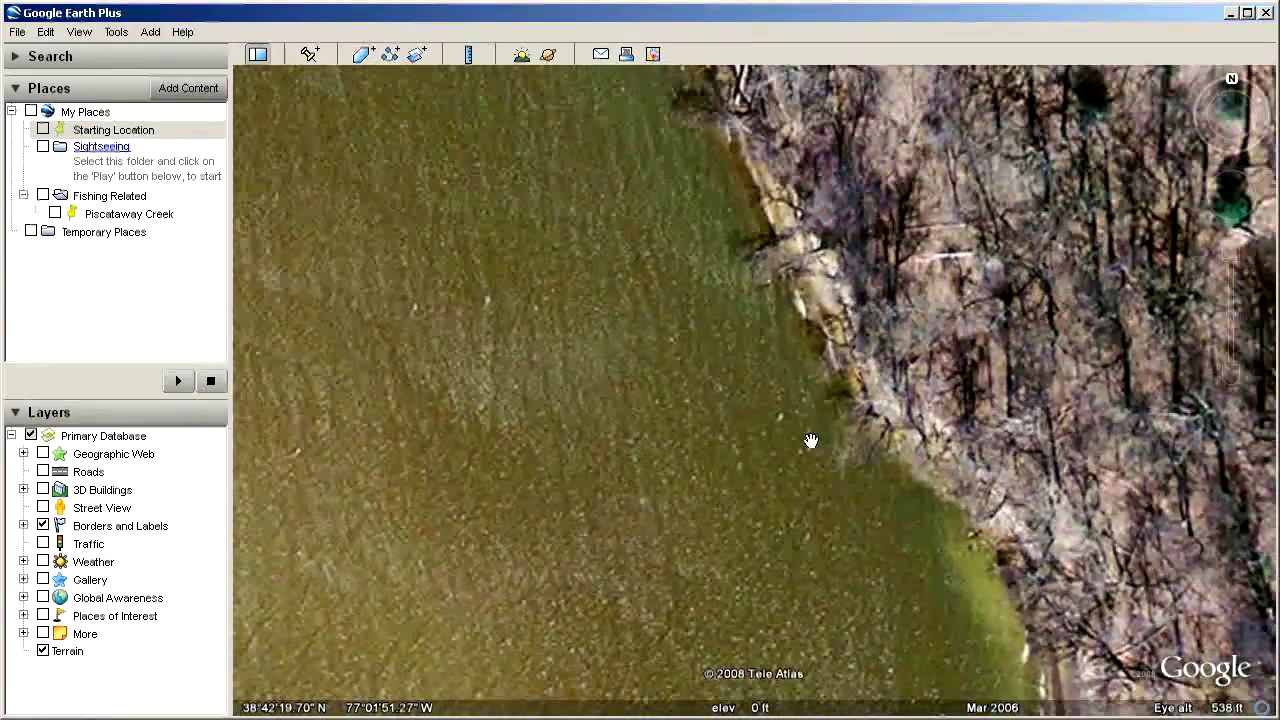
Zoom out, then zoom back in on the marina piers and parking area.
{"action": "scroll", "coordinate": [971, 500], "scroll_direction": "down", "scroll_amount": 3}
{"action": "scroll", "coordinate": [971, 491], "scroll_direction": "down", "scroll_amount": 5}
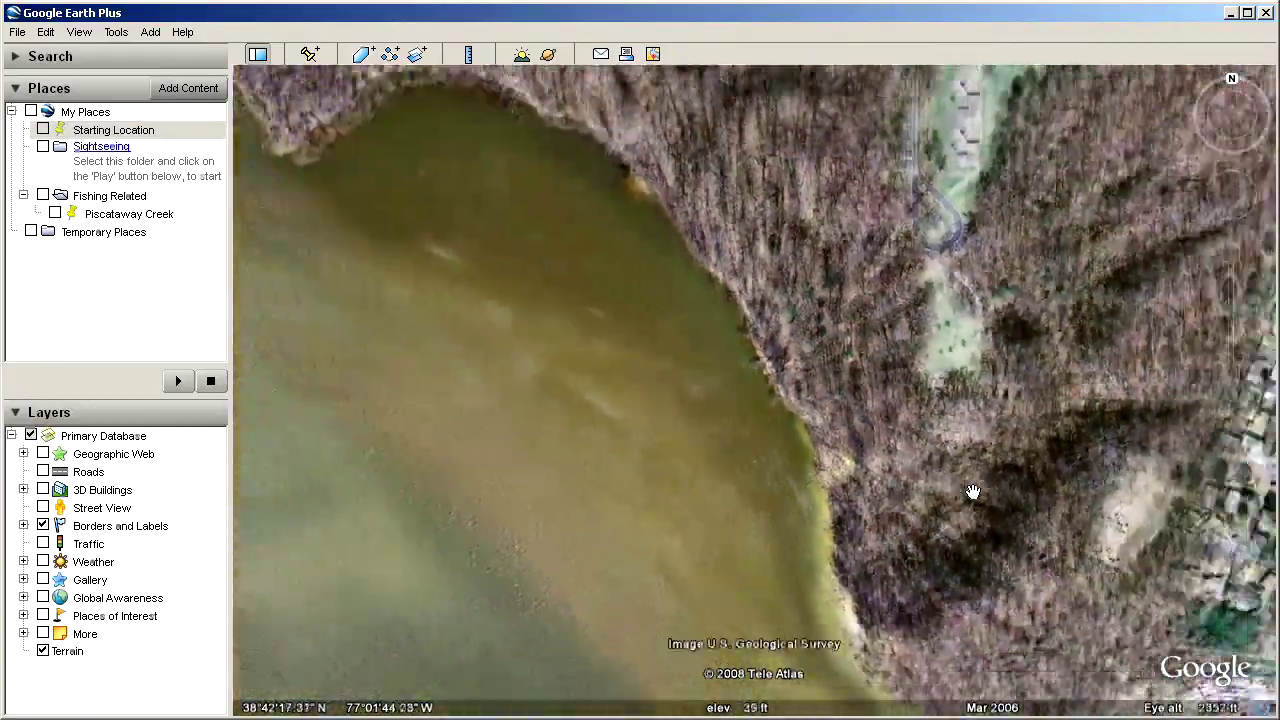
{"action": "scroll", "coordinate": [820, 457], "scroll_direction": "down", "scroll_amount": 2}
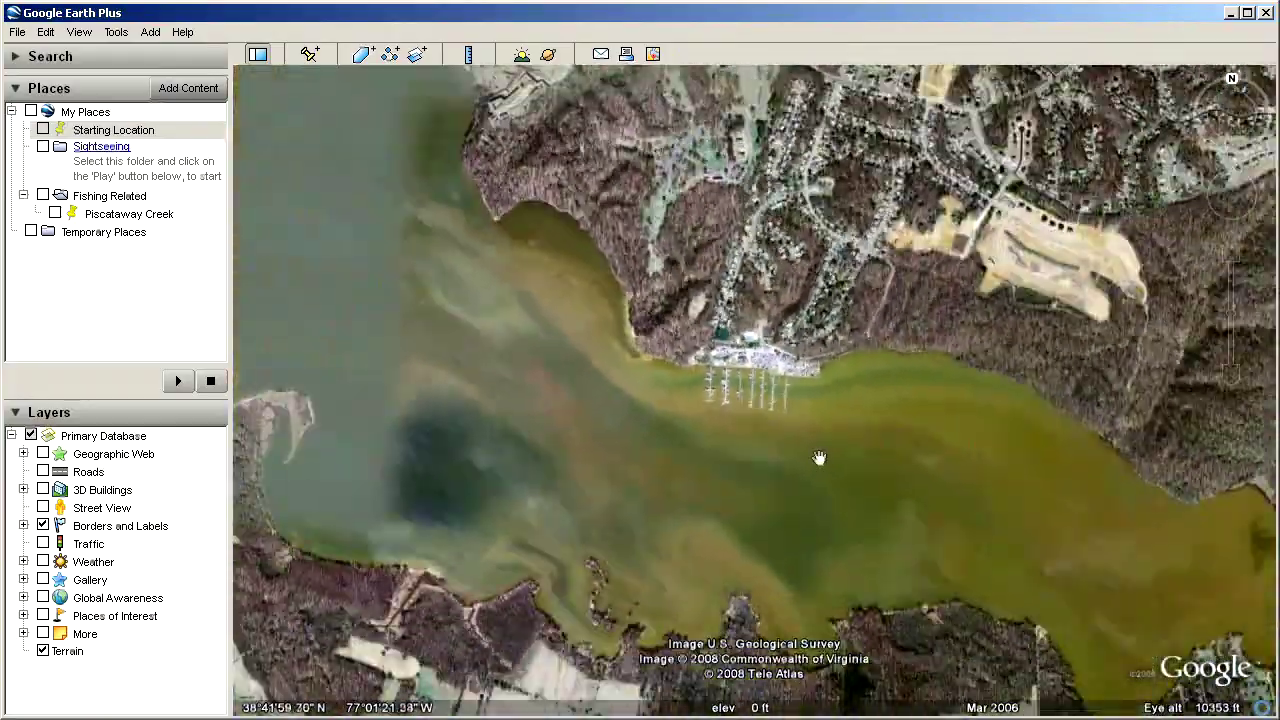
{"action": "scroll", "coordinate": [903, 458], "scroll_direction": "up", "scroll_amount": 2}
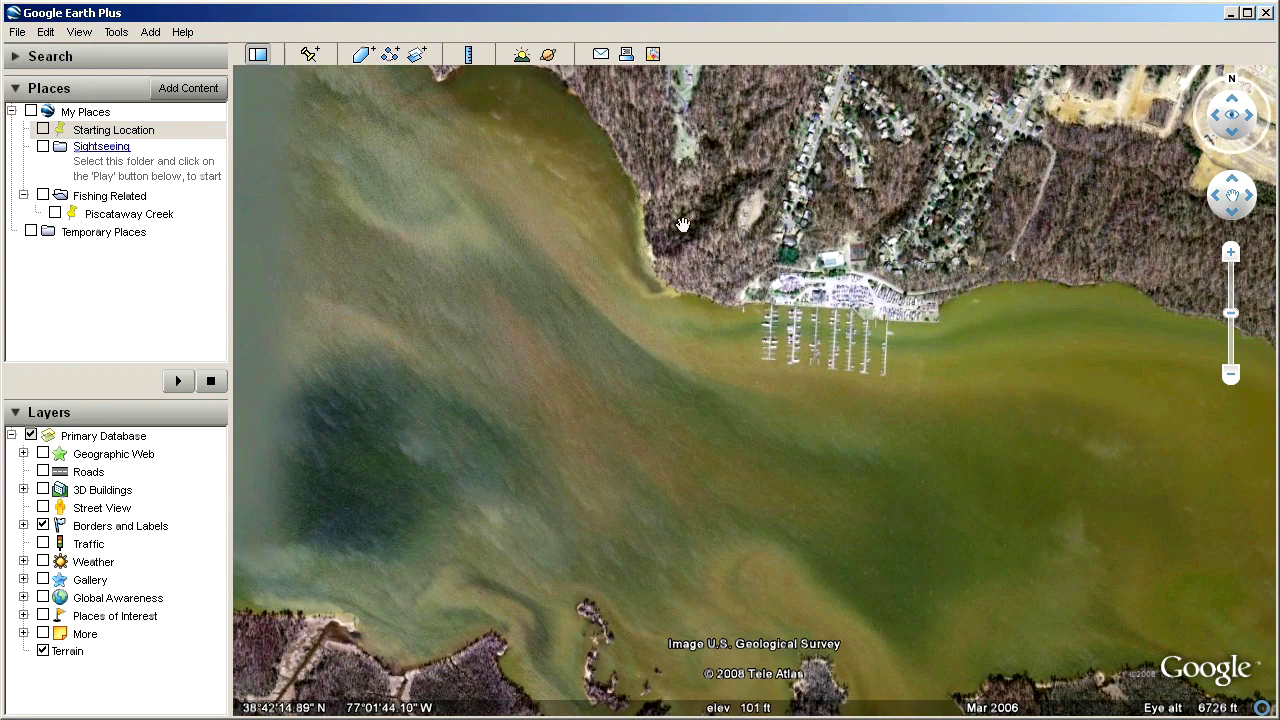
{"action": "scroll", "coordinate": [671, 268], "scroll_direction": "up", "scroll_amount": 3}
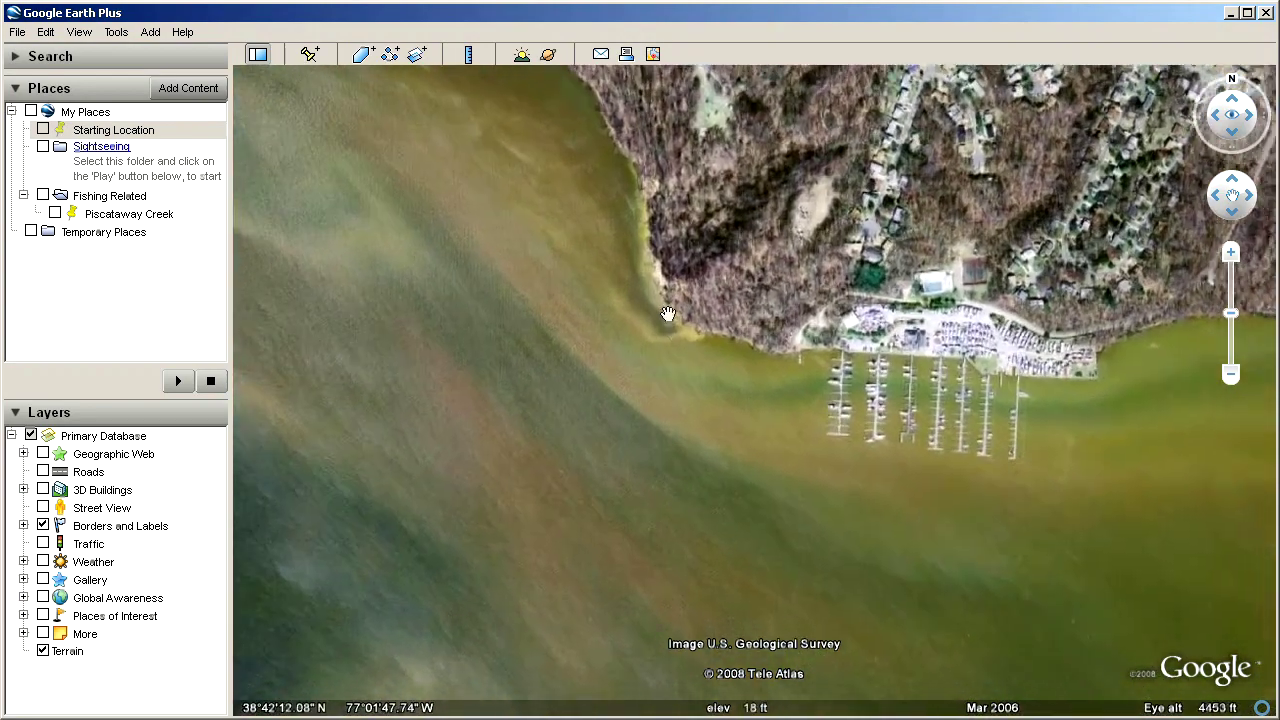
{"action": "scroll", "coordinate": [680, 358], "scroll_direction": "up", "scroll_amount": 3}
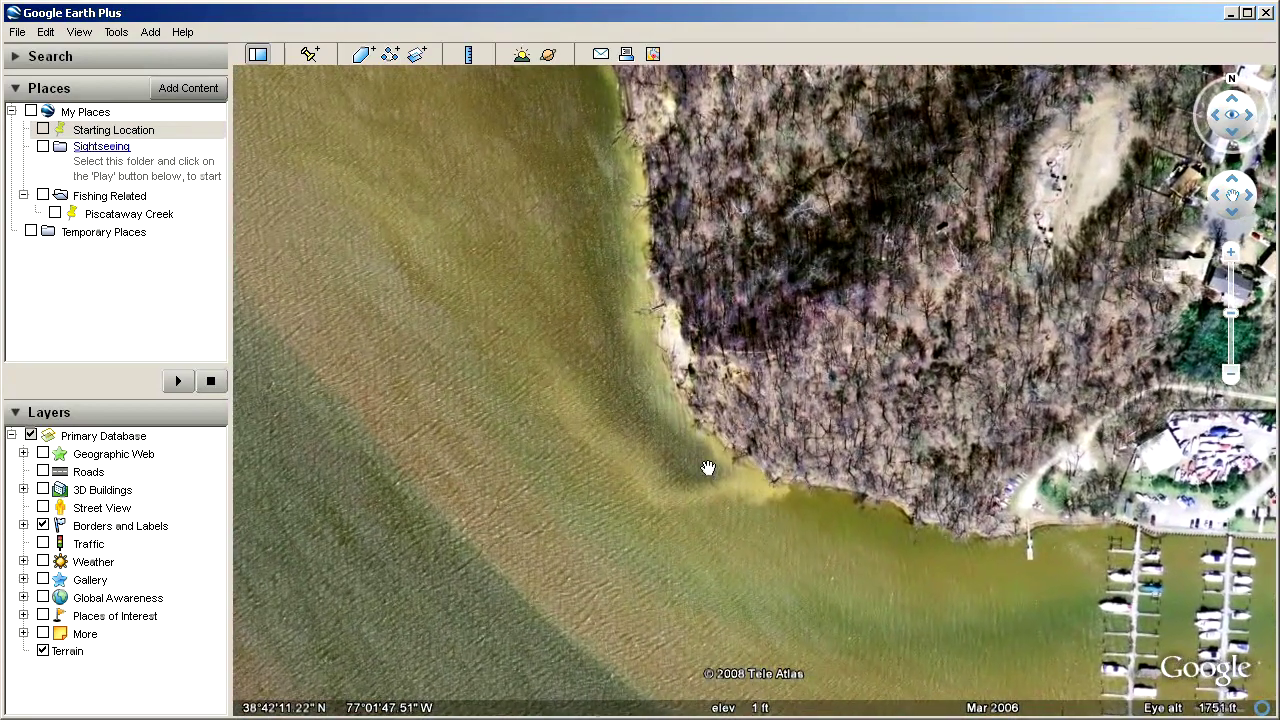
{"action": "scroll", "coordinate": [748, 396], "scroll_direction": "up", "scroll_amount": 2}
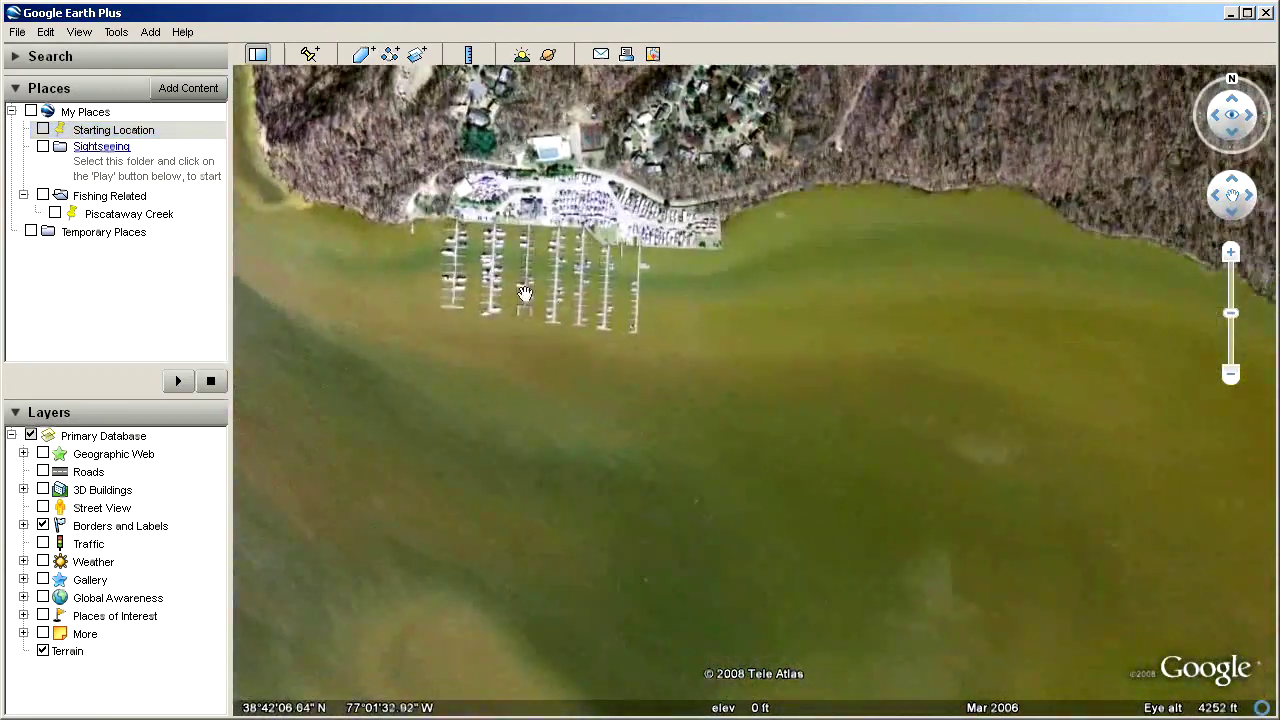
Pan east to the creek inlet, zoom in on it, then return to the wider creek view.
{"action": "left_click_drag", "start_coordinate": [522, 293], "coordinate": [443, 289]}
{"action": "left_click_drag", "start_coordinate": [843, 417], "coordinate": [514, 351]}
{"action": "left_click_drag", "start_coordinate": [795, 397], "coordinate": [727, 393]}
{"action": "scroll", "coordinate": [835, 431], "scroll_direction": "up", "scroll_amount": 3}
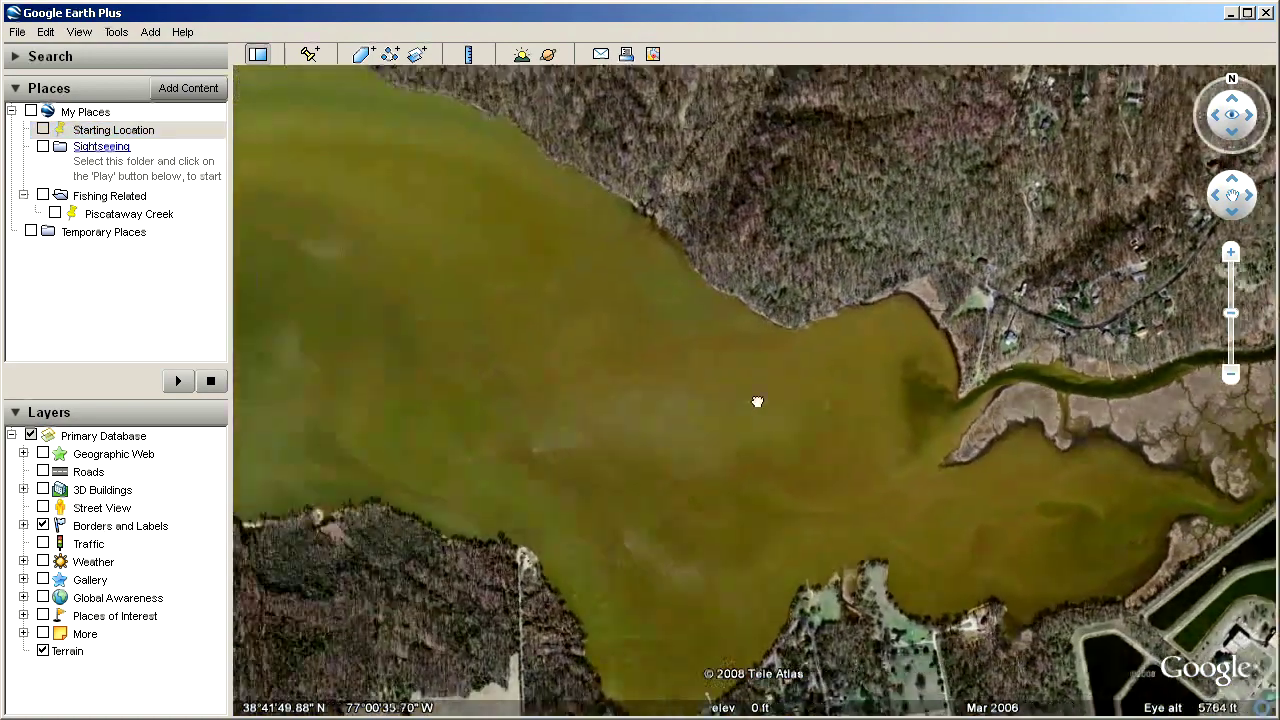
{"action": "left_click", "coordinate": [424, 338]}
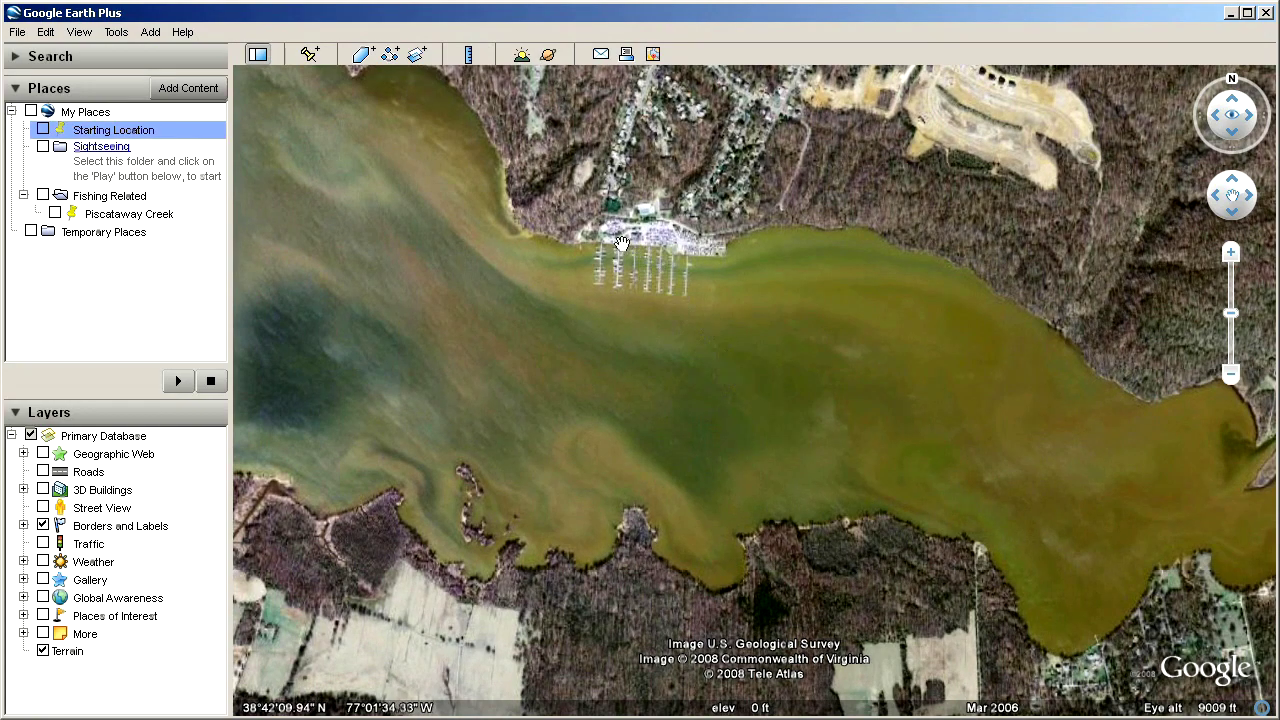
Zoom in and out, then pan to the wooded shore beside the marina.
{"action": "scroll", "coordinate": [621, 243], "scroll_direction": "up", "scroll_amount": 3}
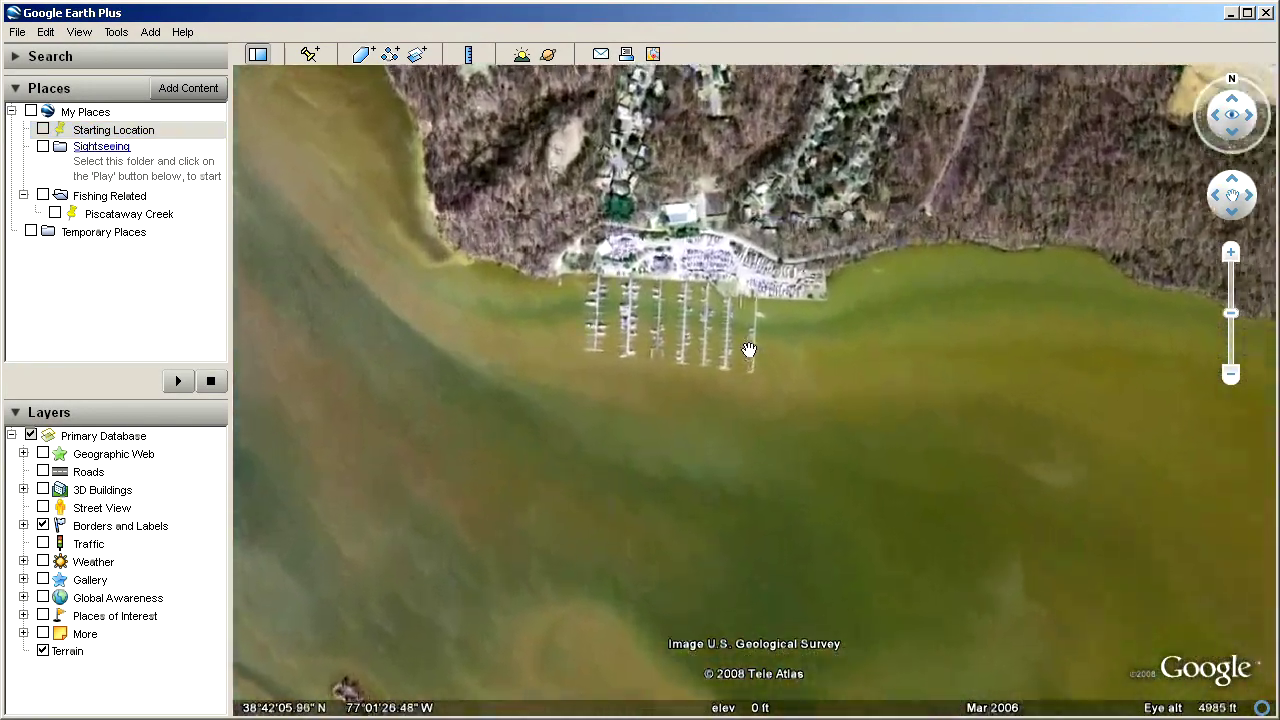
{"action": "scroll", "coordinate": [749, 350], "scroll_direction": "up", "scroll_amount": 5}
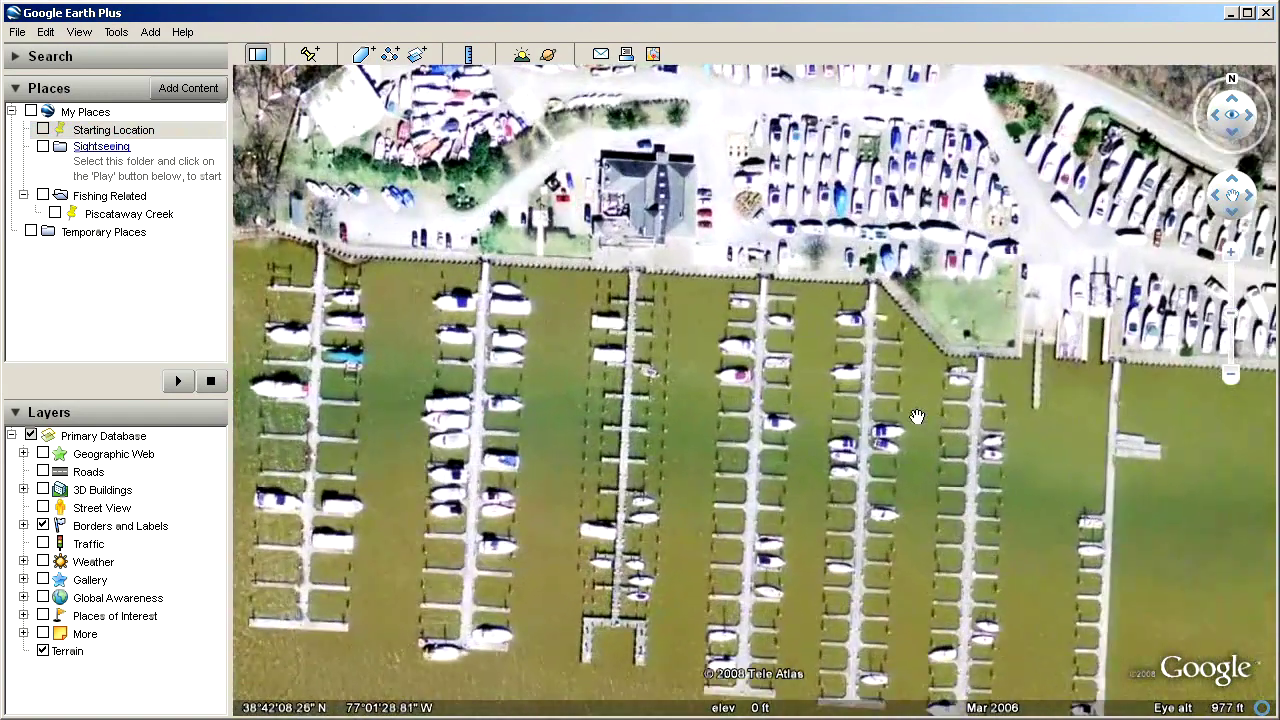
{"action": "scroll", "coordinate": [915, 418], "scroll_direction": "down", "scroll_amount": 2}
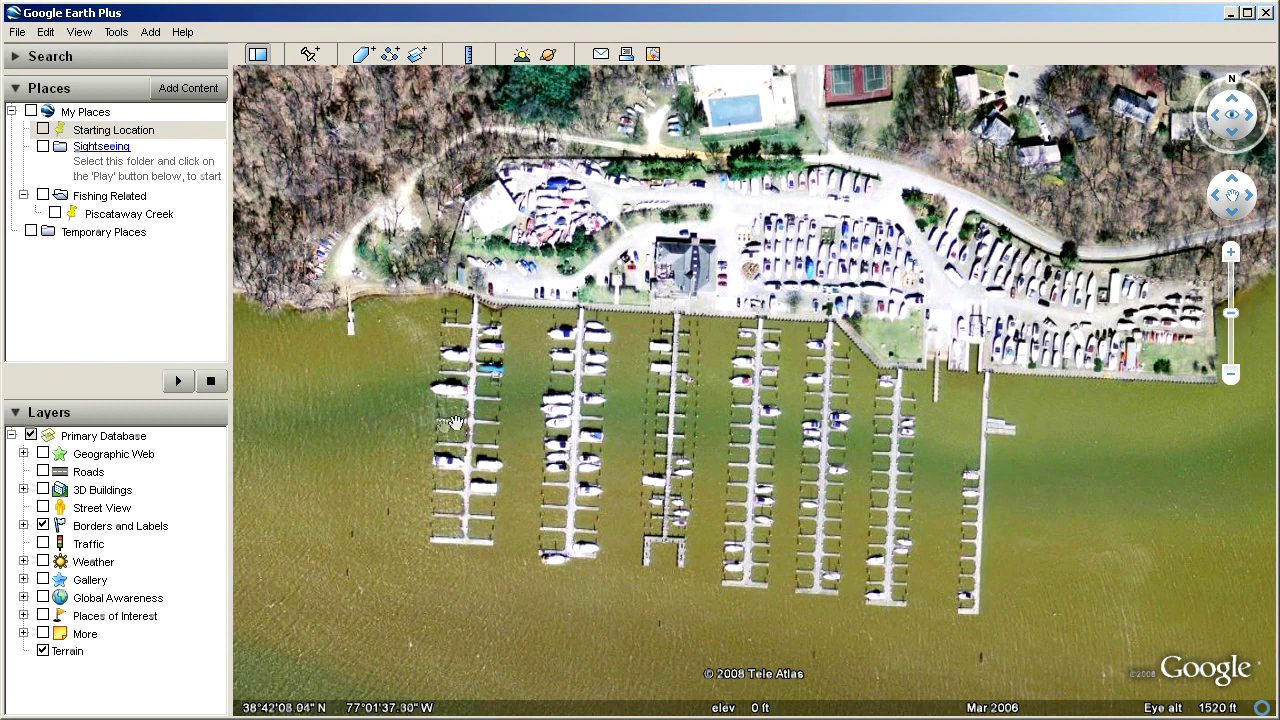
{"action": "scroll", "coordinate": [970, 468], "scroll_direction": "down", "scroll_amount": 3}
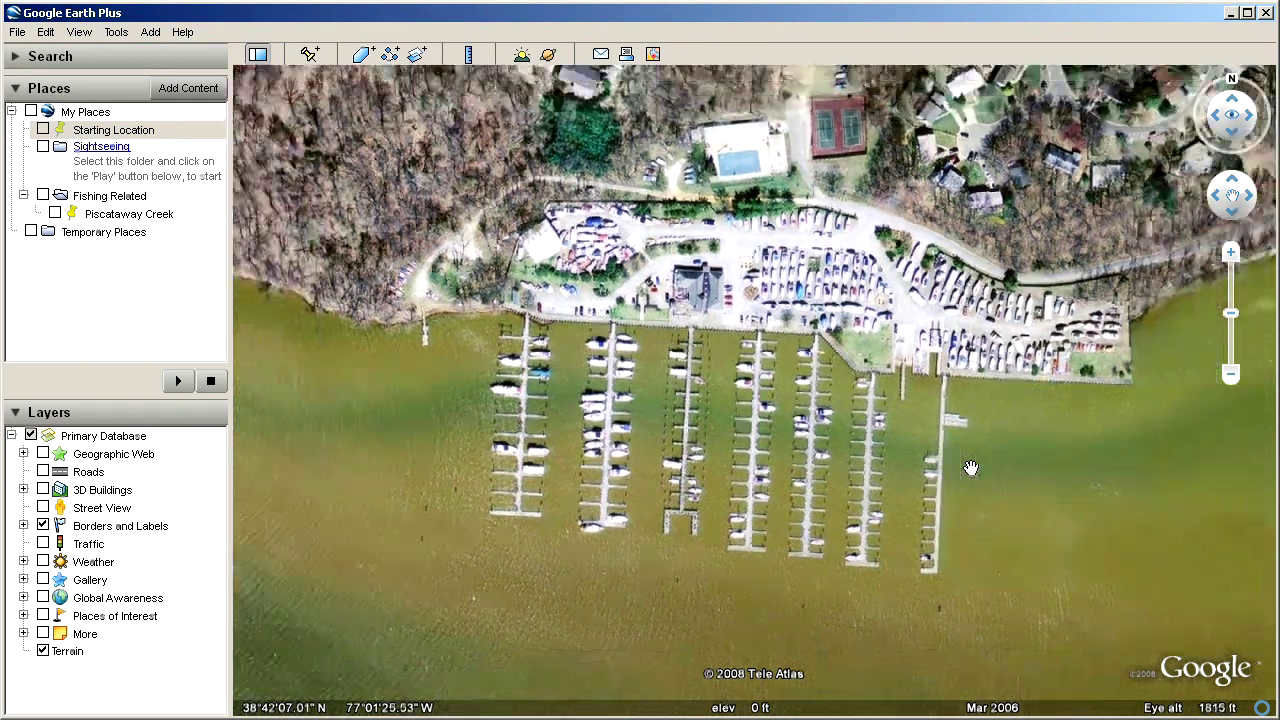
{"action": "left_click_drag", "start_coordinate": [470, 210], "coordinate": [901, 437]}
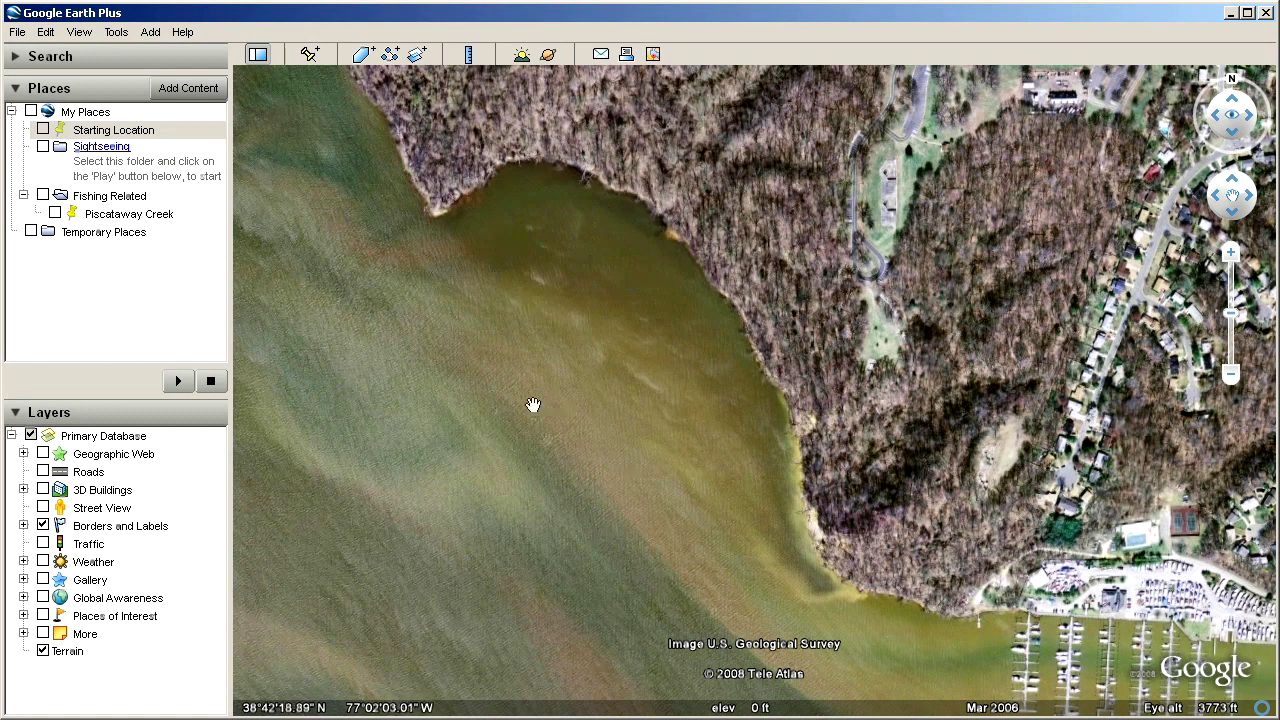
Zoom in on the shoreline dock, then move to another stretch of shoreline.
{"action": "scroll", "coordinate": [790, 500], "scroll_direction": "up", "scroll_amount": 3}
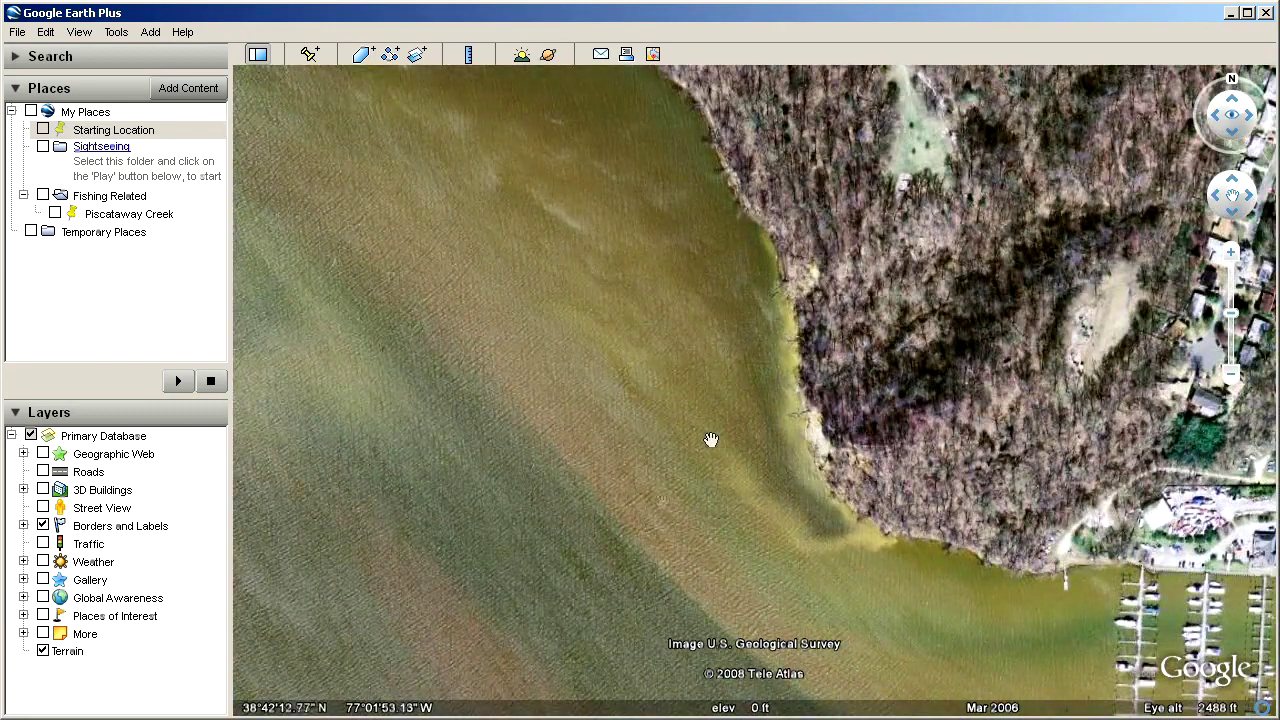
{"action": "scroll", "coordinate": [762, 557], "scroll_direction": "up", "scroll_amount": 5}
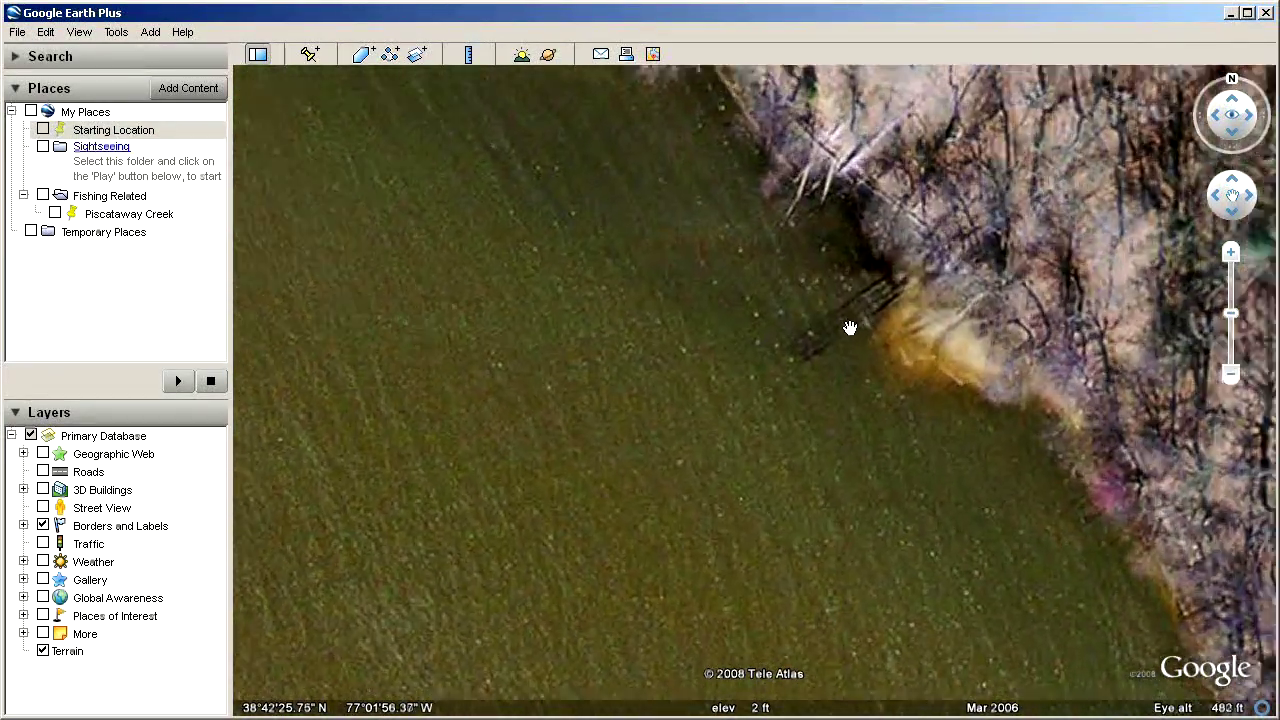
{"action": "scroll", "coordinate": [850, 335], "scroll_direction": "up", "scroll_amount": 2}
{"action": "left_click_drag", "start_coordinate": [850, 335], "coordinate": [870, 442]}
{"action": "scroll", "coordinate": [851, 443], "scroll_direction": "down", "scroll_amount": 6}
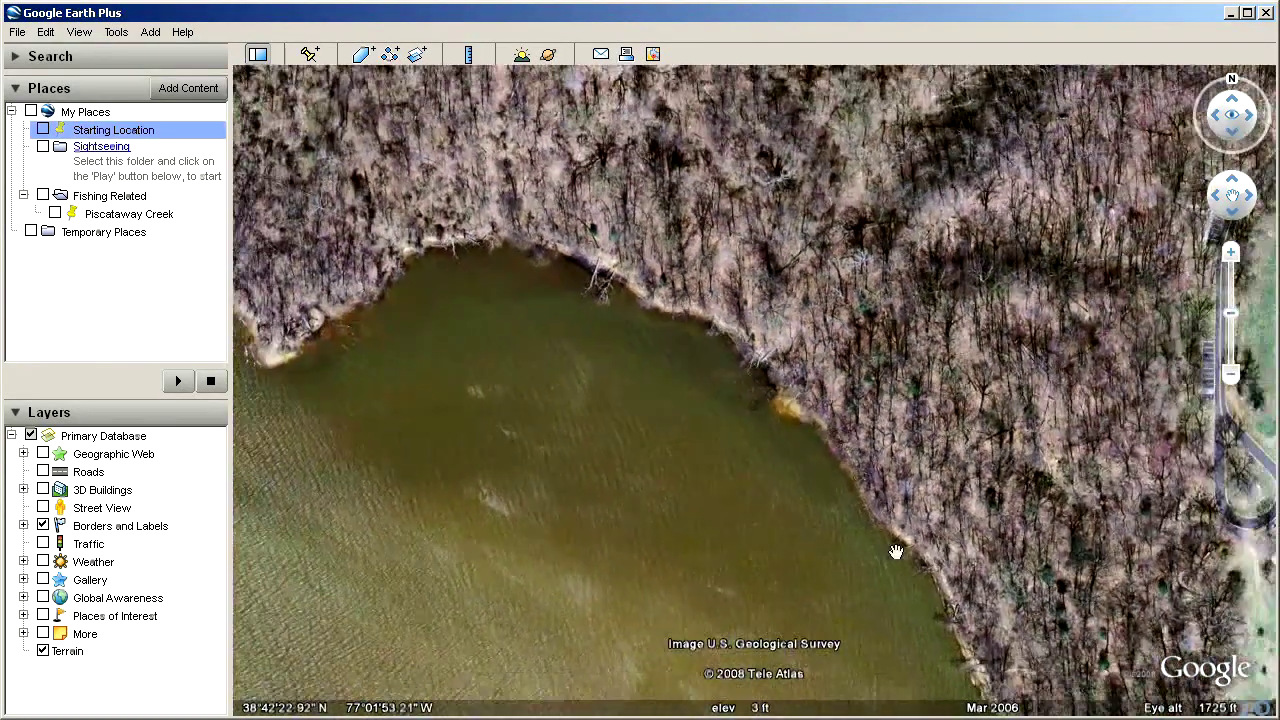
{"action": "left_click_drag", "start_coordinate": [896, 552], "coordinate": [809, 384]}
{"action": "scroll", "coordinate": [906, 488], "scroll_direction": "up", "scroll_amount": 3}
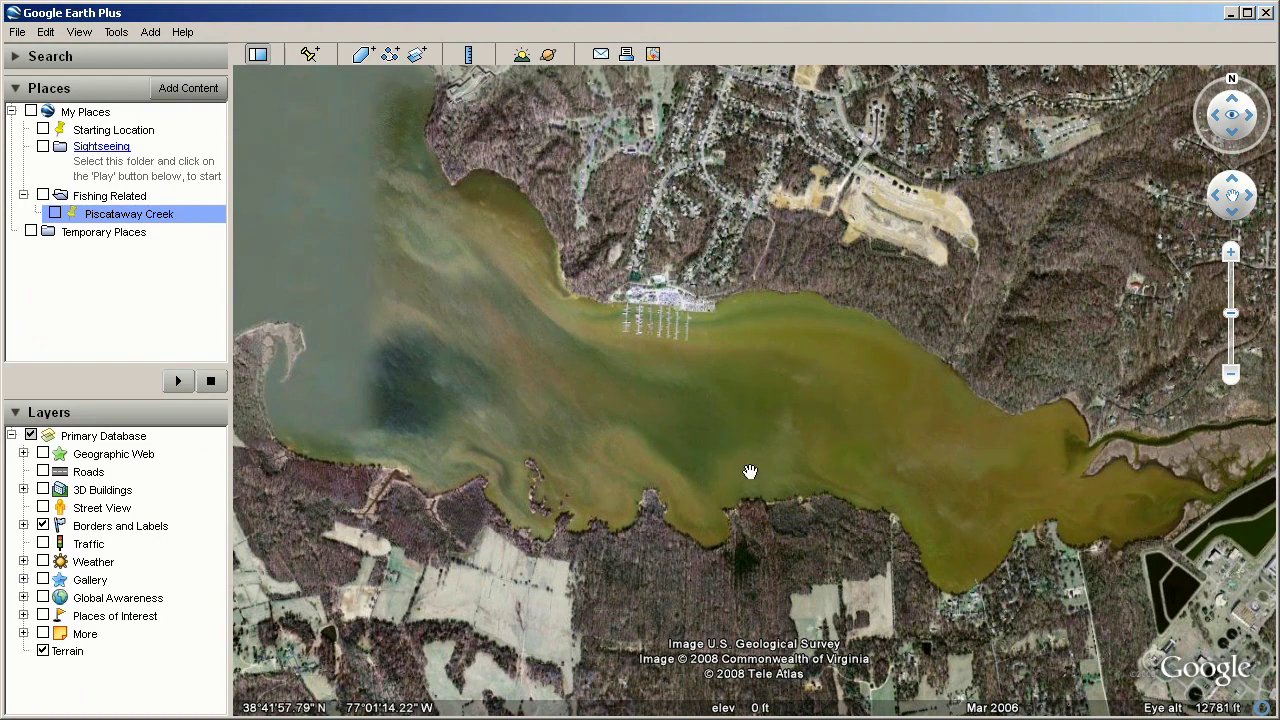
Zoom toward the creek mouth's northern headland and tilt to a low perspective above the water.
{"action": "left_click_drag", "start_coordinate": [698, 470], "coordinate": [686, 428]}
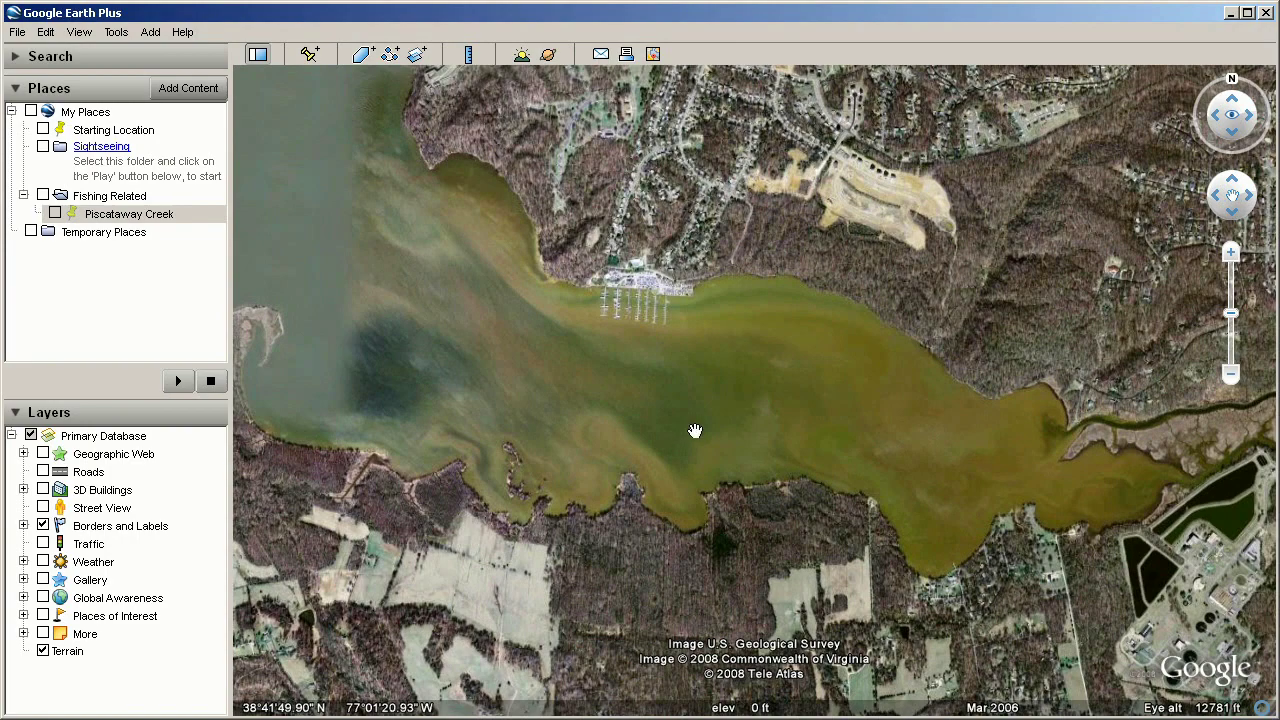
{"action": "double_click", "coordinate": [380, 163]}
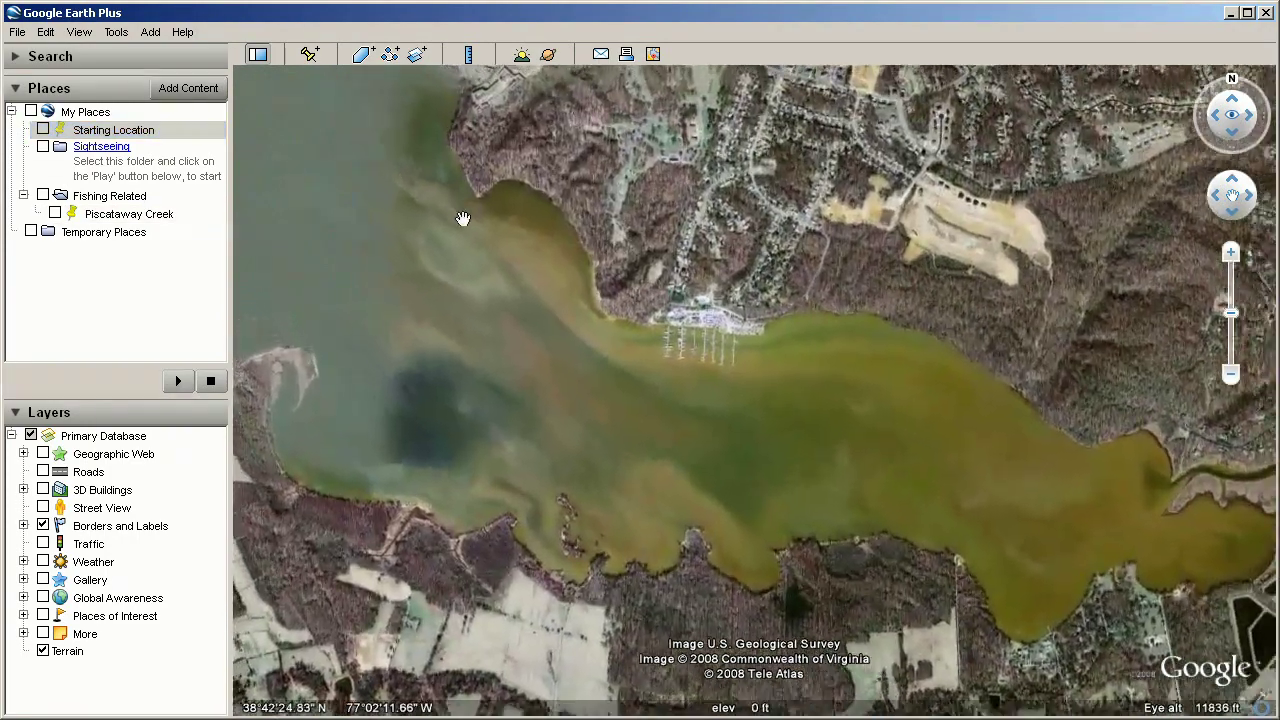
{"action": "scroll", "coordinate": [604, 316], "scroll_direction": "up", "scroll_amount": 5}
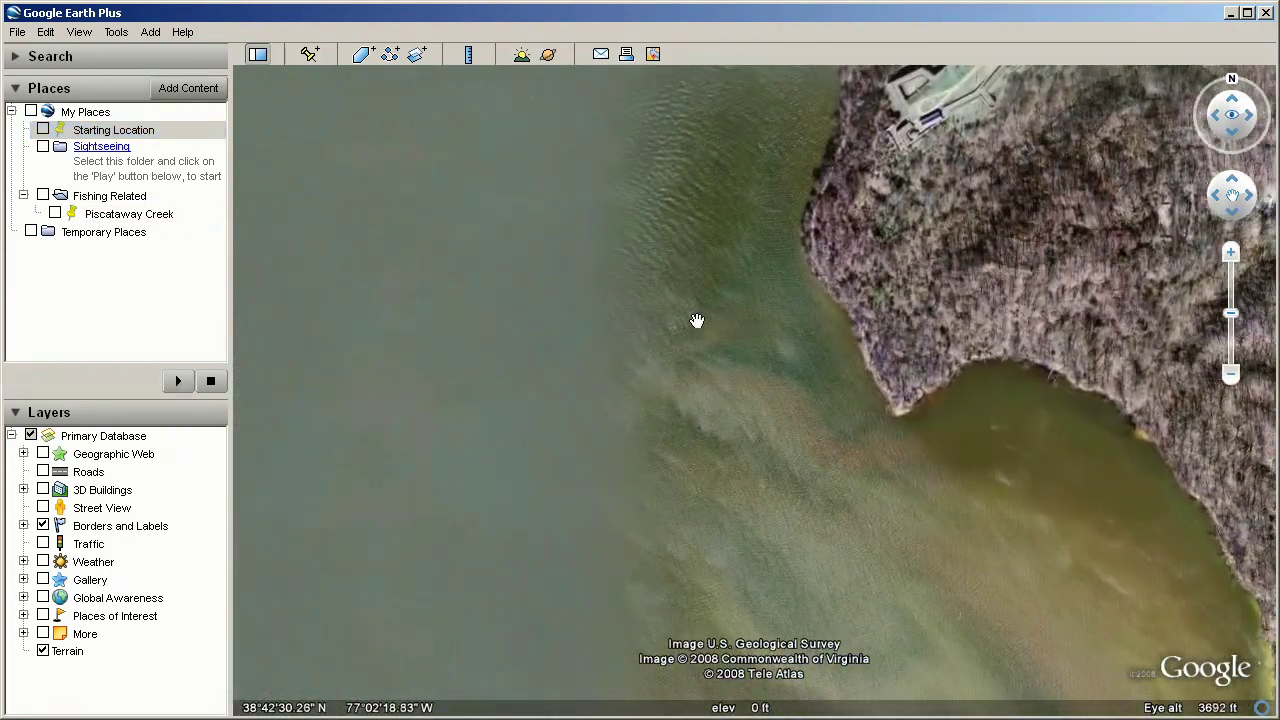
{"action": "scroll", "coordinate": [731, 320], "scroll_direction": "up", "scroll_amount": 2}
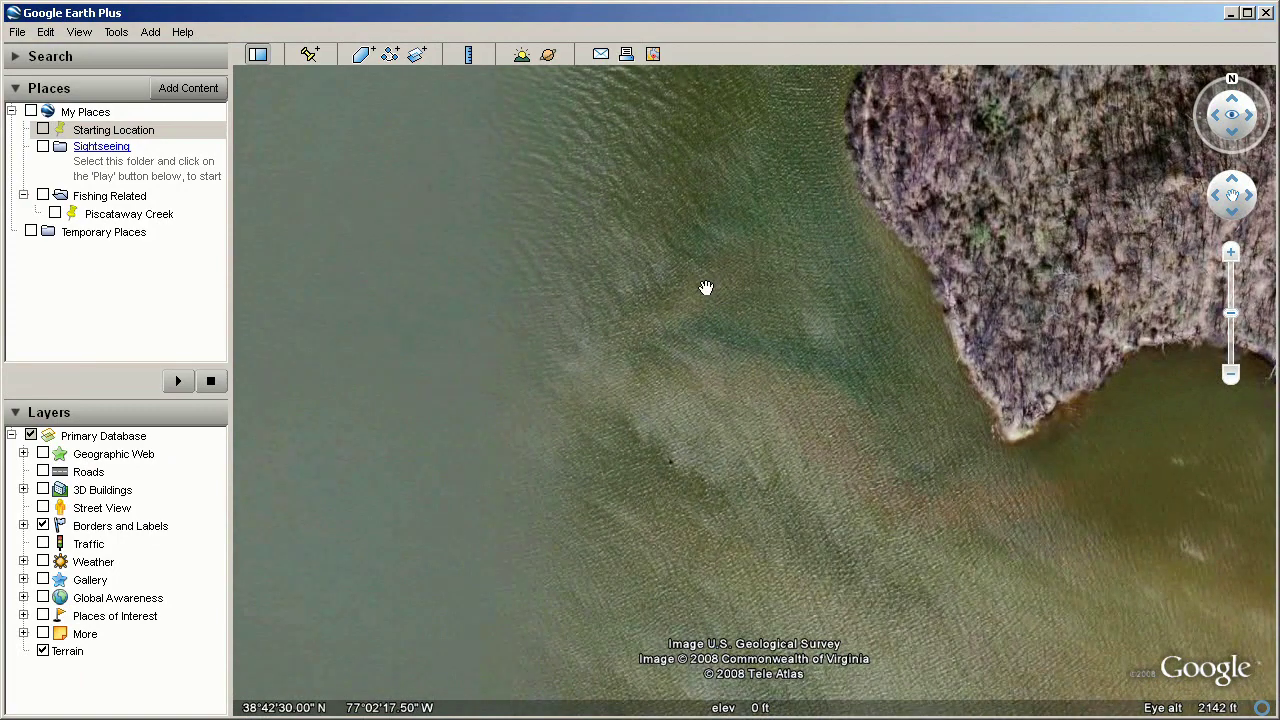
{"action": "middle_click_drag", "start_coordinate": [706, 288], "coordinate": [815, 570]}
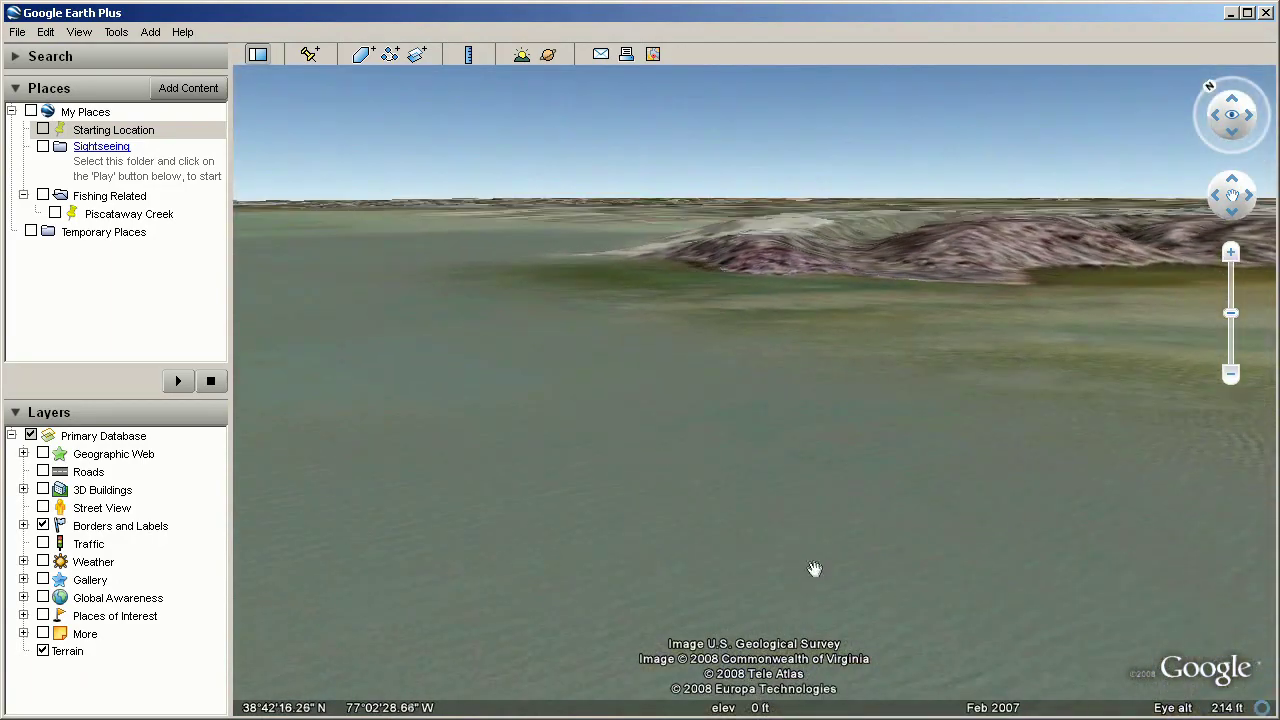
Rotate and tilt around the shoreline hills to near ground level, centring the green valley.
{"action": "left_click_drag", "start_coordinate": [814, 289], "coordinate": [858, 478]}
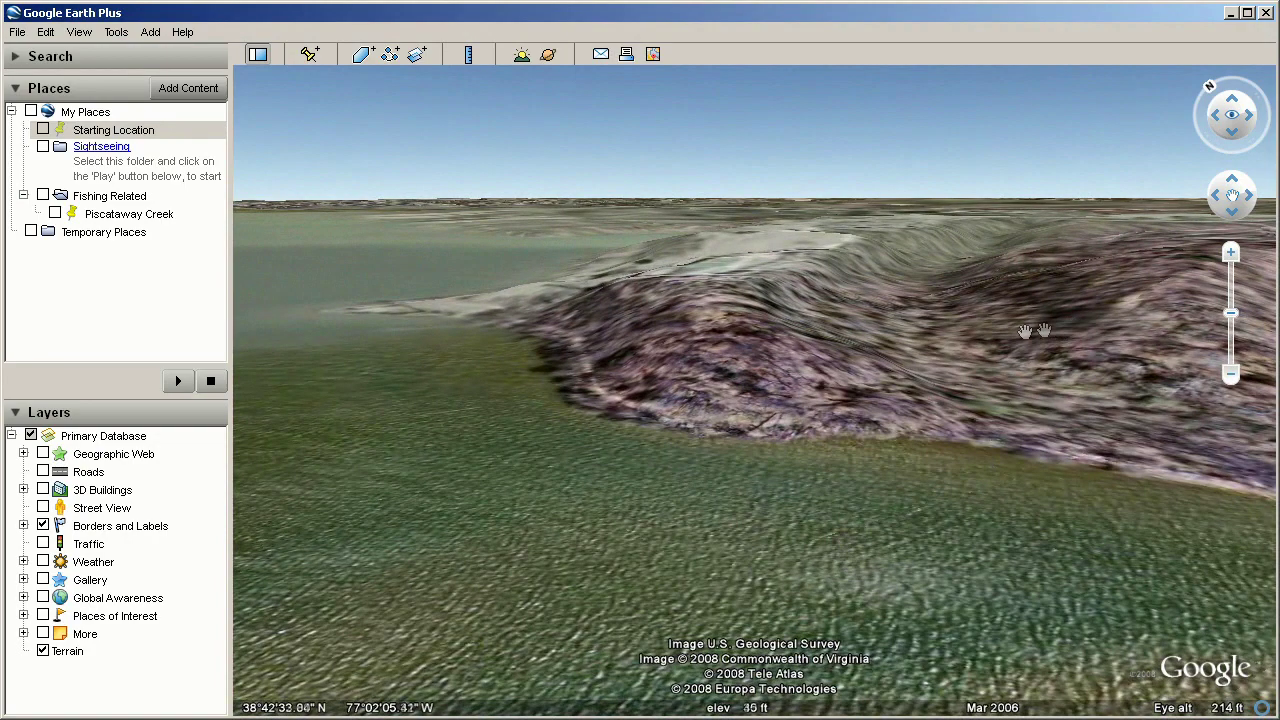
{"action": "middle_click_drag", "start_coordinate": [998, 338], "coordinate": [1148, 337]}
{"action": "left_click_drag", "start_coordinate": [1150, 337], "coordinate": [429, 303]}
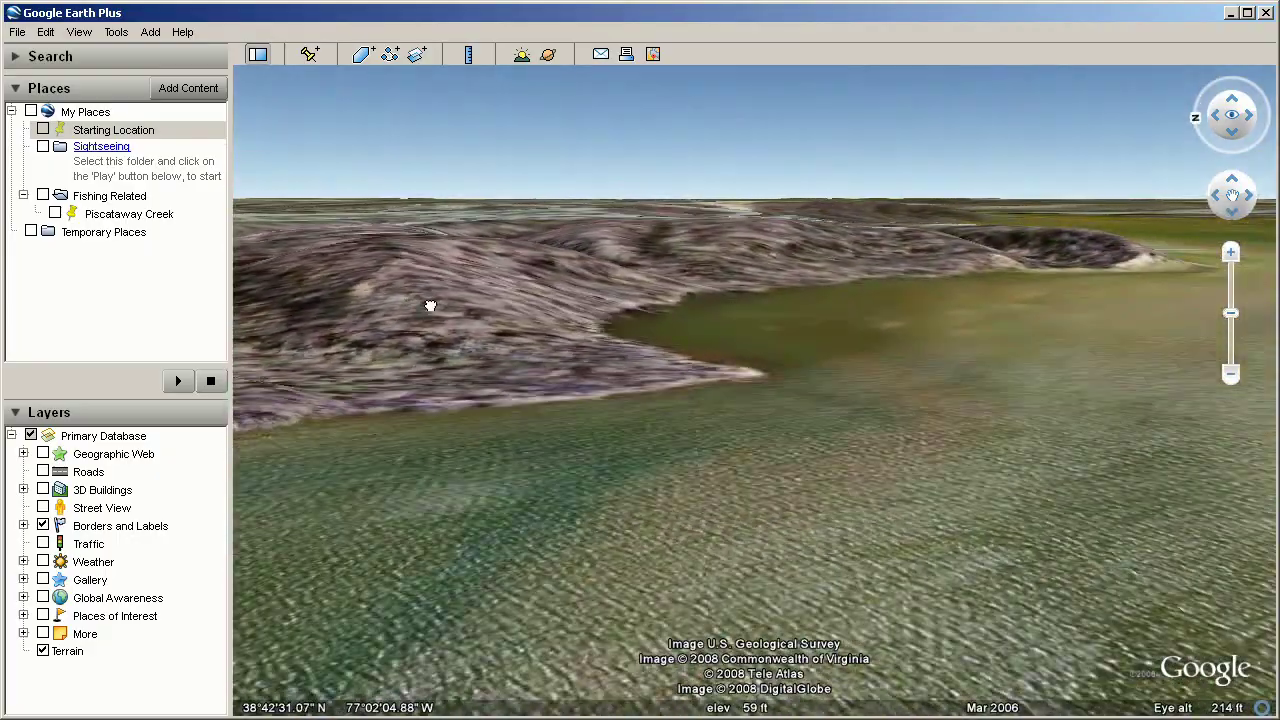
{"action": "left_click_drag", "start_coordinate": [946, 314], "coordinate": [921, 347]}
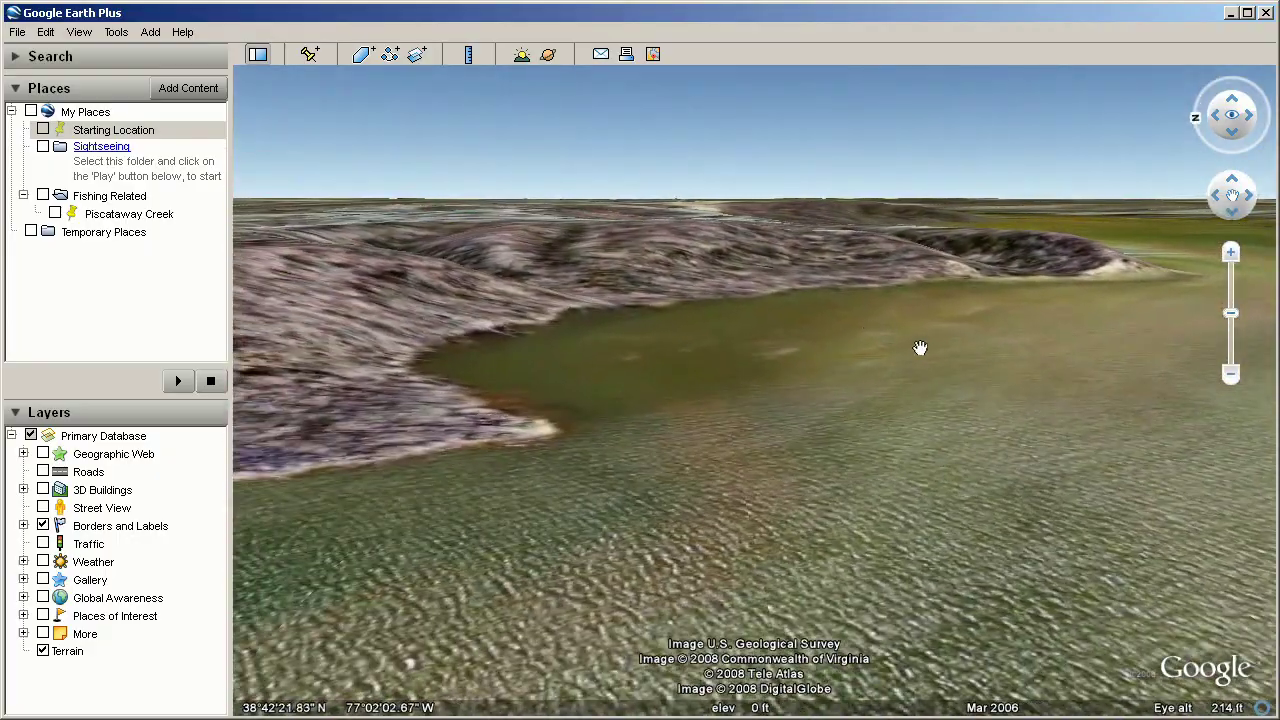
{"action": "middle_click_drag", "start_coordinate": [827, 311], "coordinate": [824, 328]}
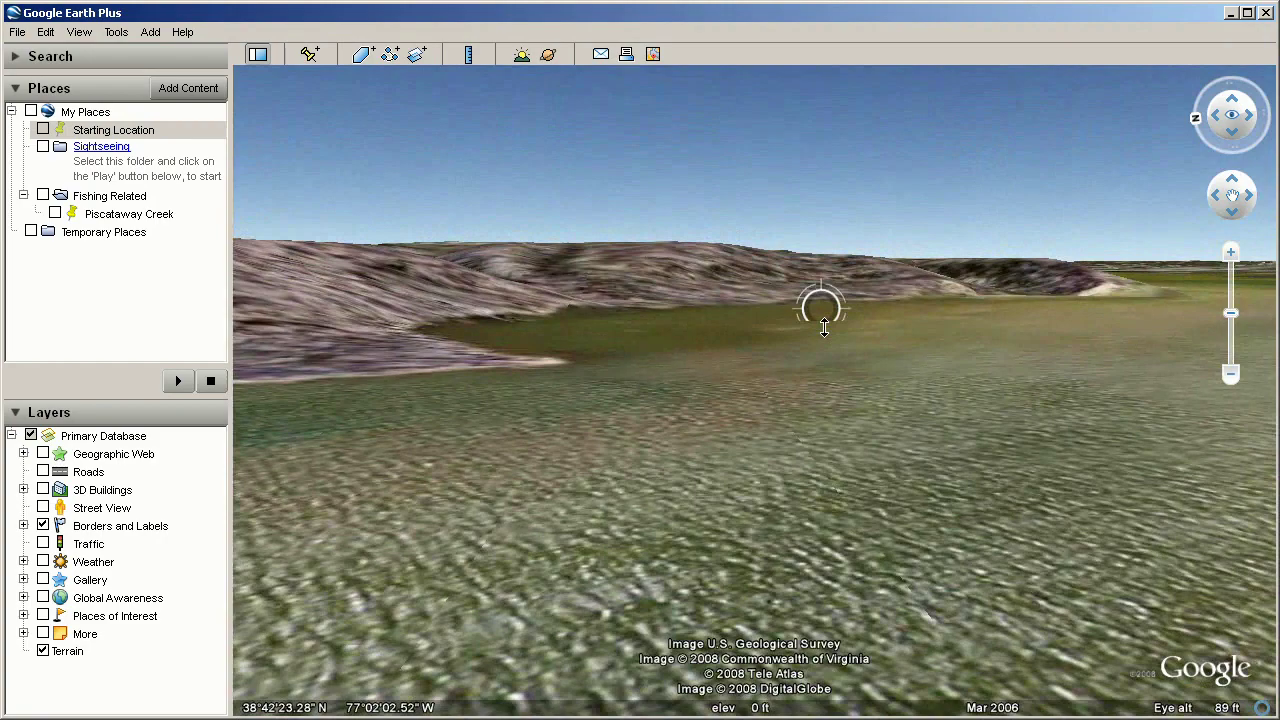
{"action": "left_click_drag", "start_coordinate": [660, 293], "coordinate": [728, 413]}
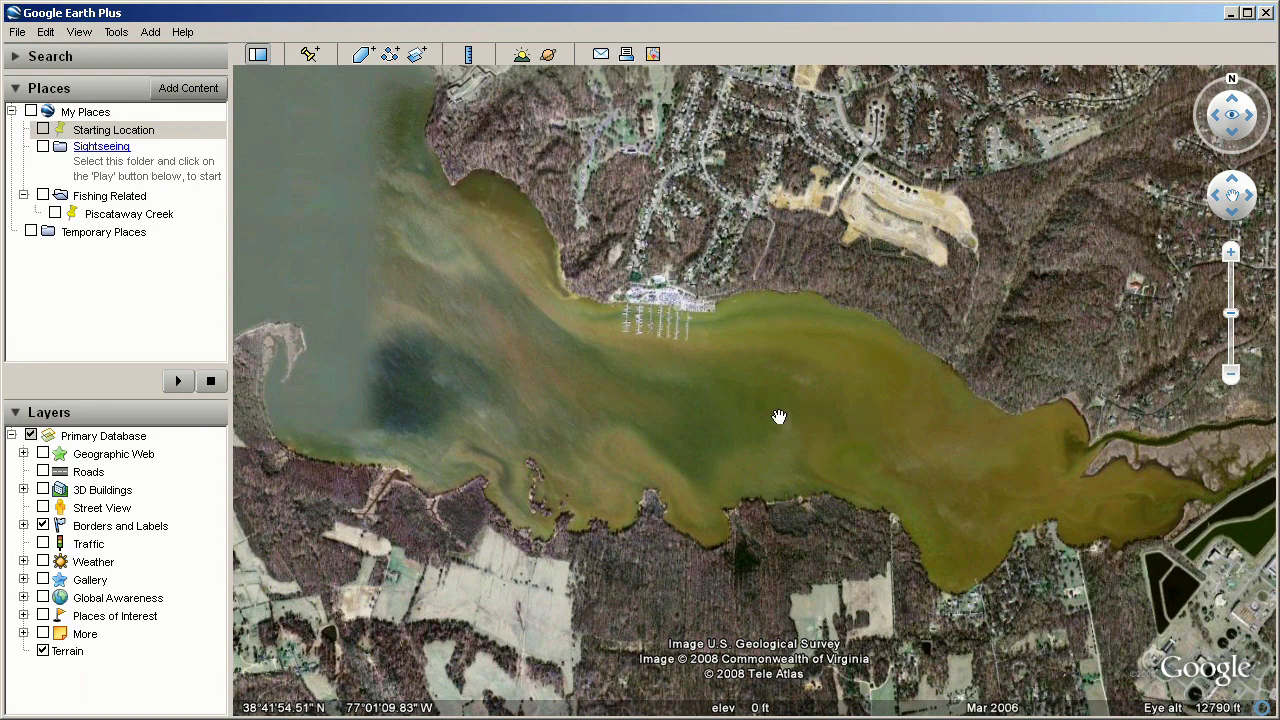
Create a new path named 'Piscataway Tour', view its line color settings, and move the dialog left.
{"action": "left_click", "coordinate": [390, 57]}
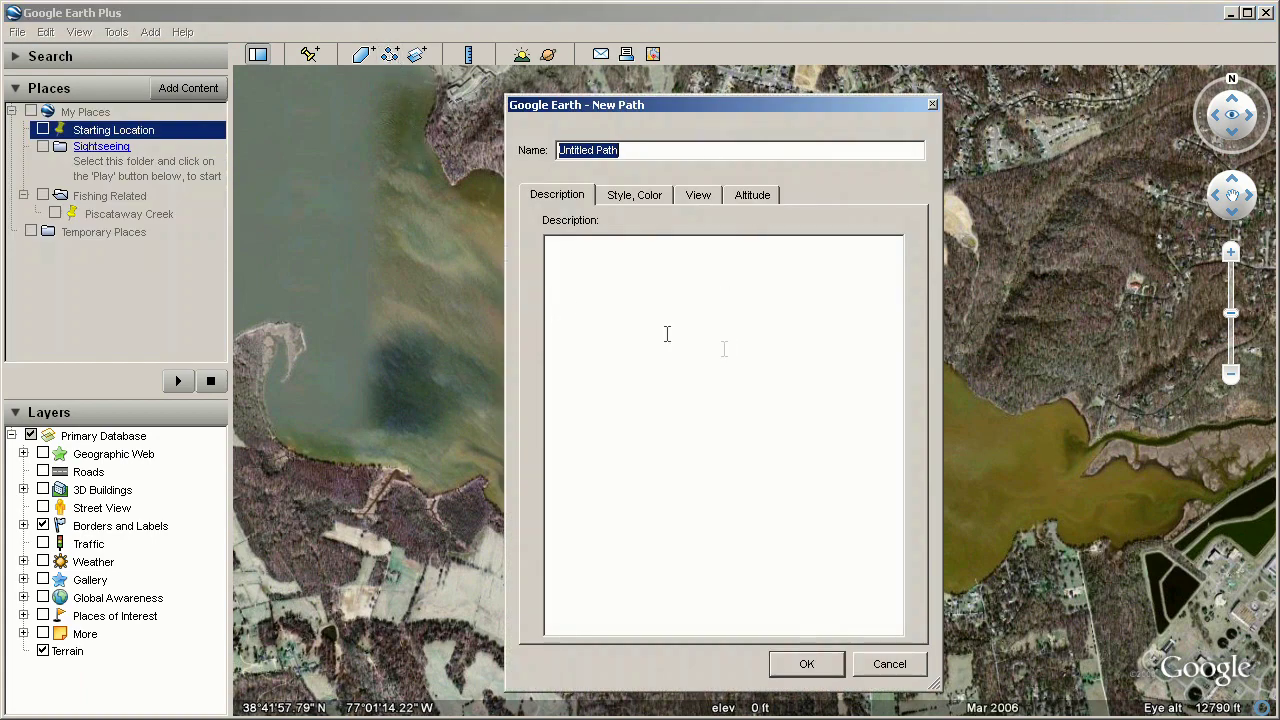
{"action": "type", "text": "Pis"}
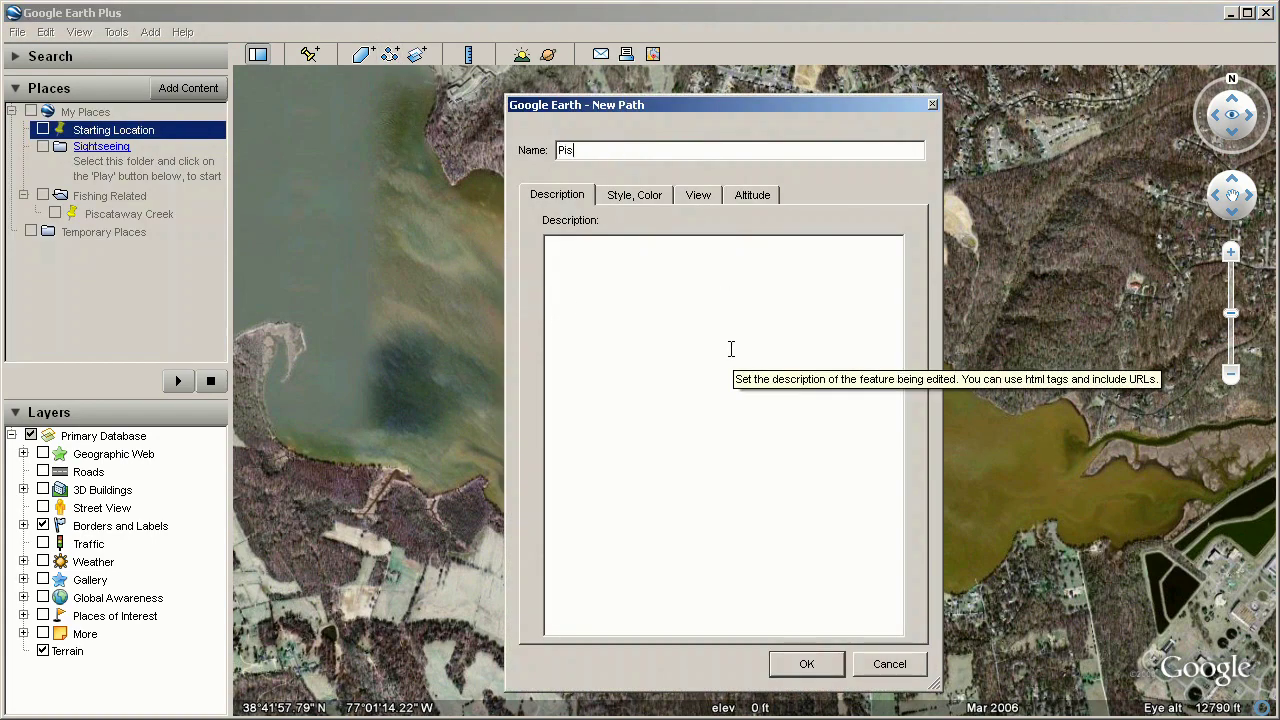
{"action": "type", "text": "cataway Tour"}
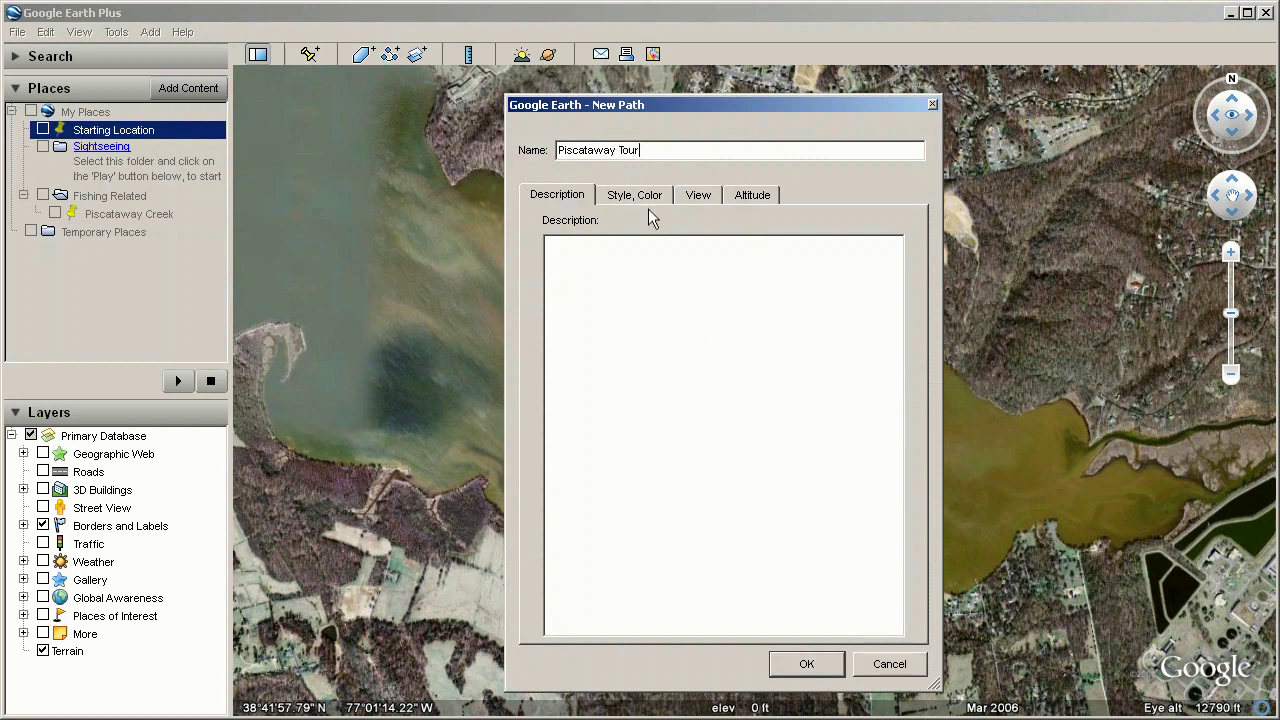
{"action": "left_click", "coordinate": [645, 199]}
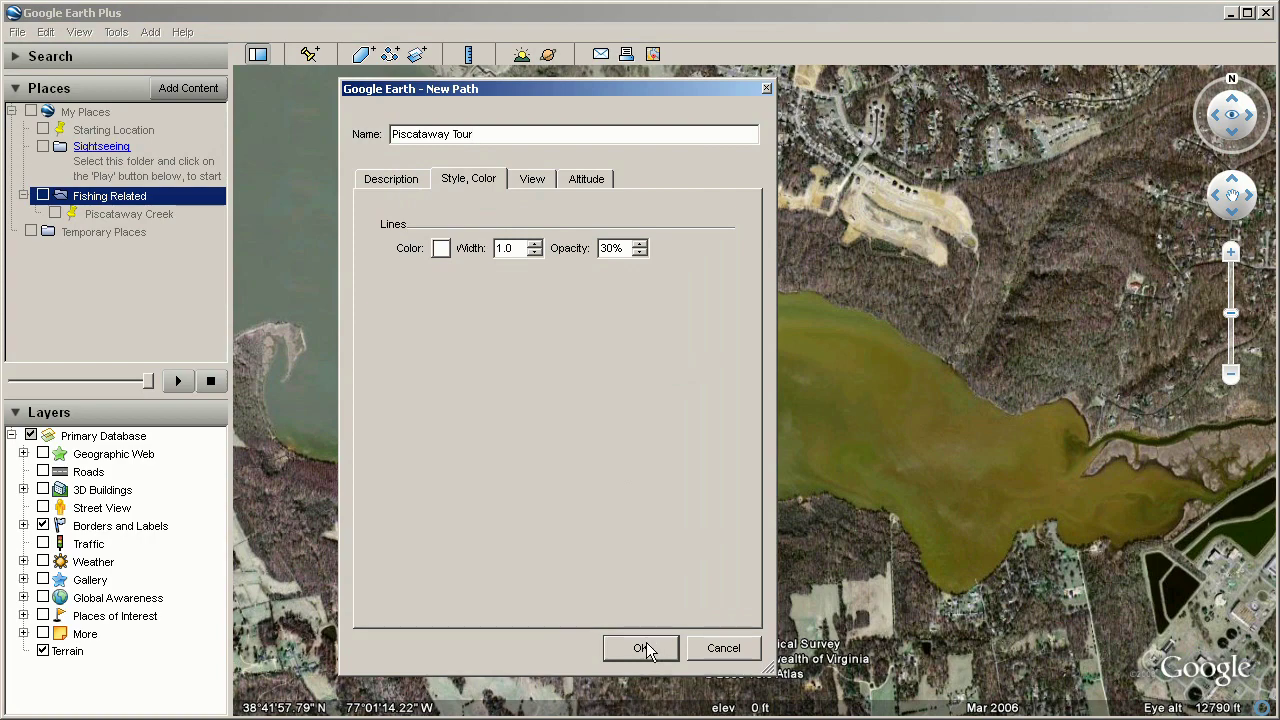
{"action": "left_click_drag", "start_coordinate": [693, 88], "coordinate": [122, 96]}
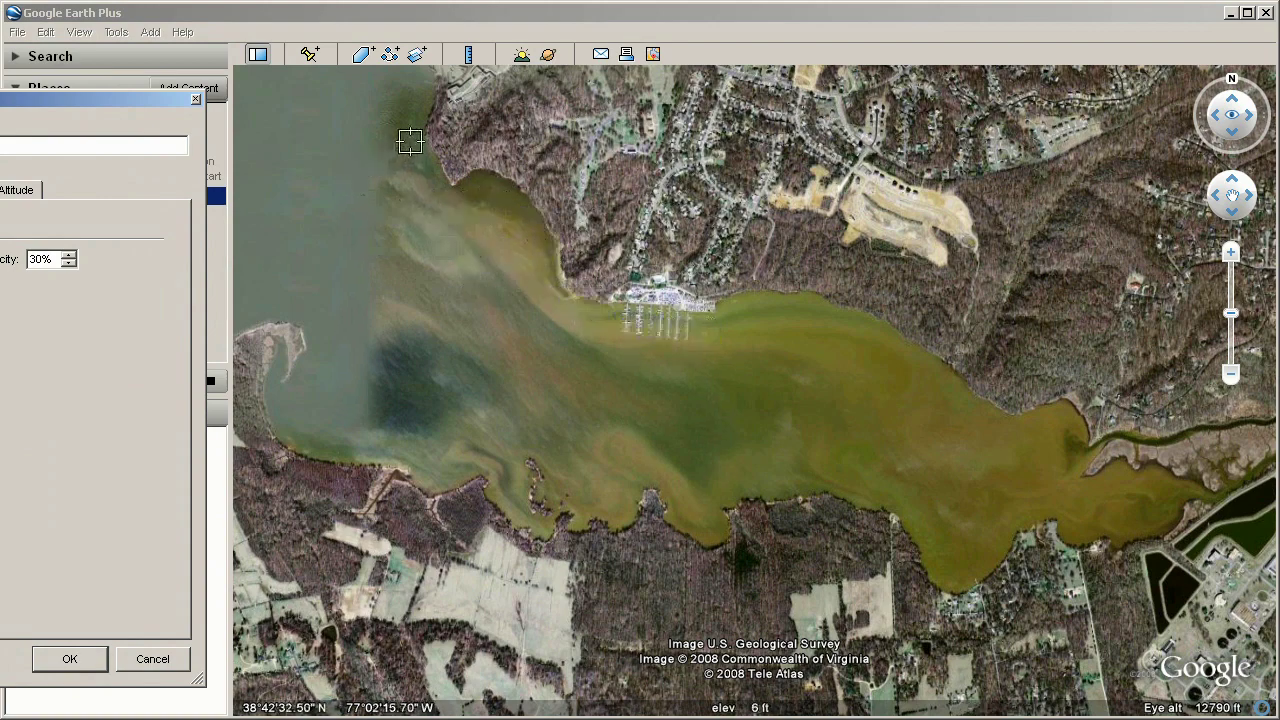
Place the first Piscataway Tour path point on the northern shore at the creek mouth.
{"action": "left_click", "coordinate": [411, 141]}
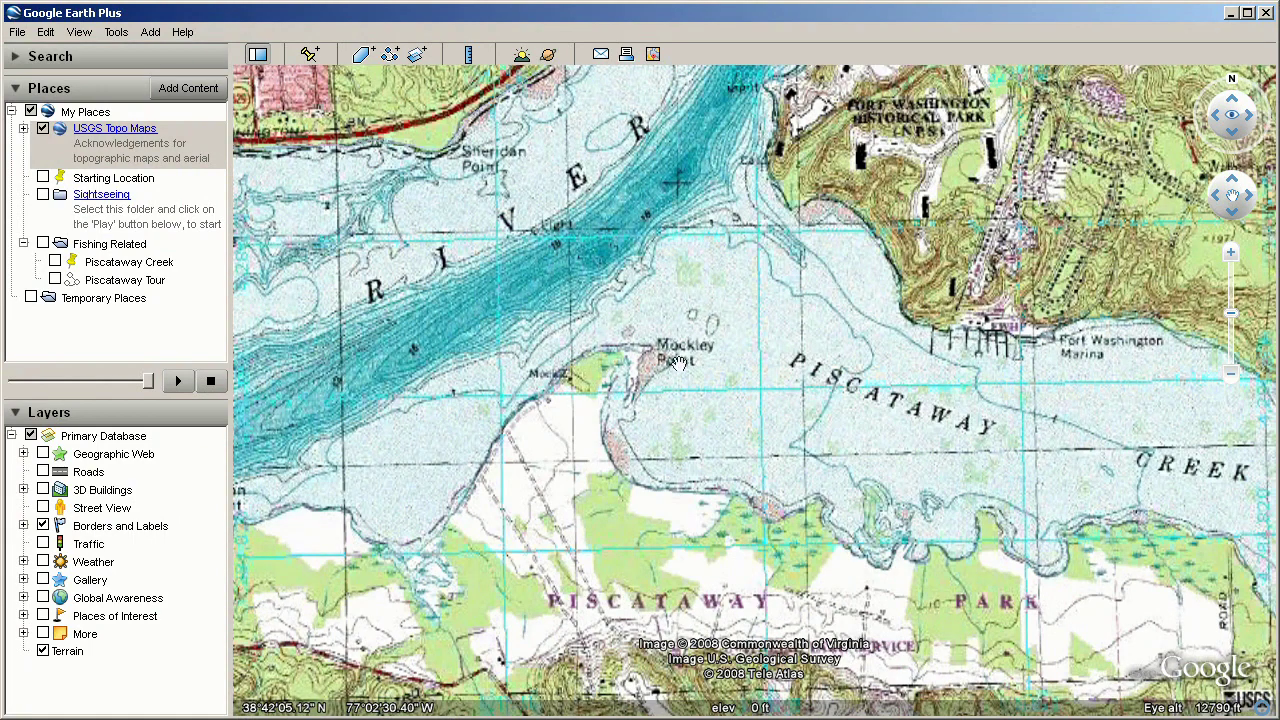
Pan to compare the USGS topo overlay with satellite imagery, then zoom in on the river chart.
{"action": "left_click_drag", "start_coordinate": [544, 345], "coordinate": [922, 386]}
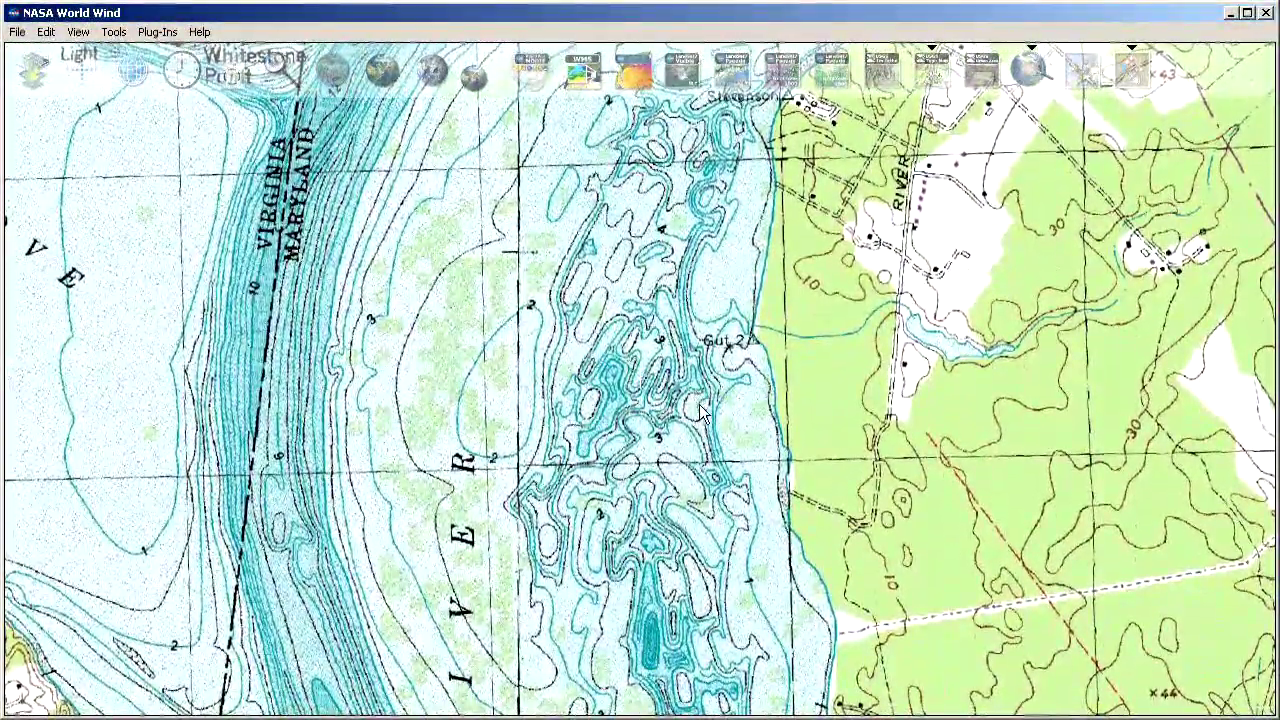
{"action": "scroll", "coordinate": [697, 400], "scroll_direction": "up", "scroll_amount": 5}
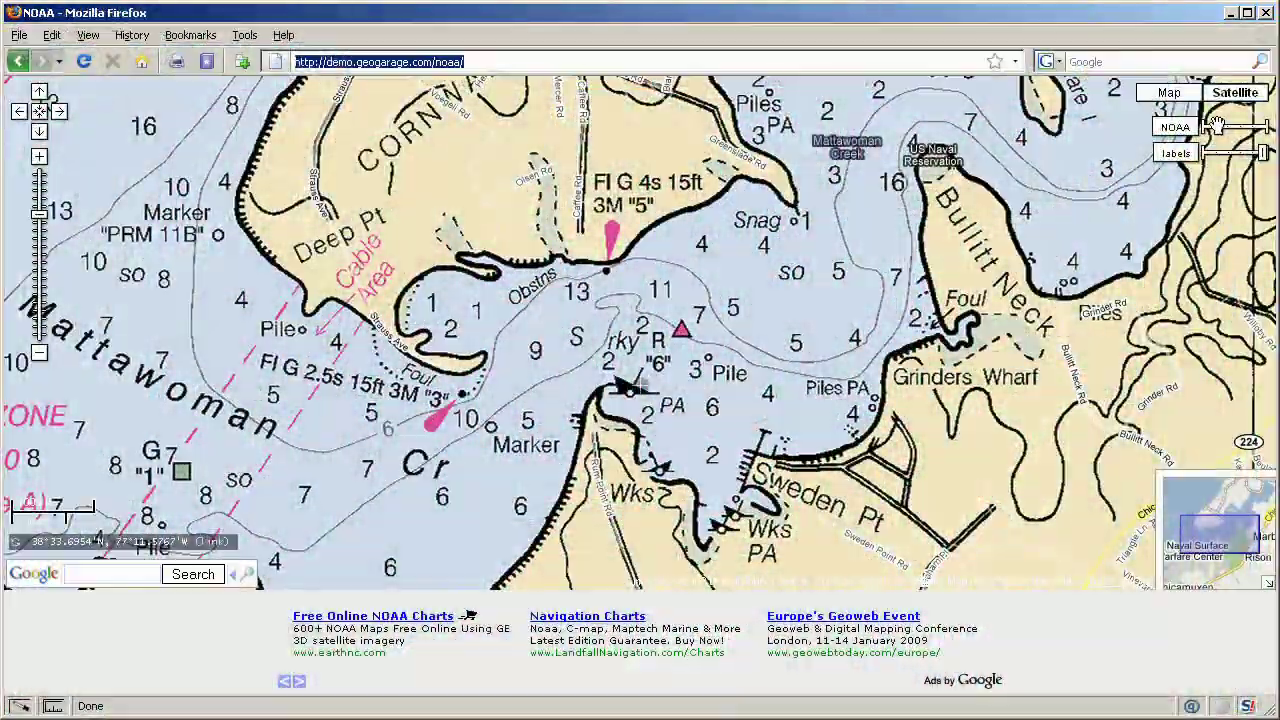
Lower the GeoGarage NOAA chart's opacity so the Satellite imagery shows through beneath it.
{"action": "left_click", "coordinate": [1216, 125]}
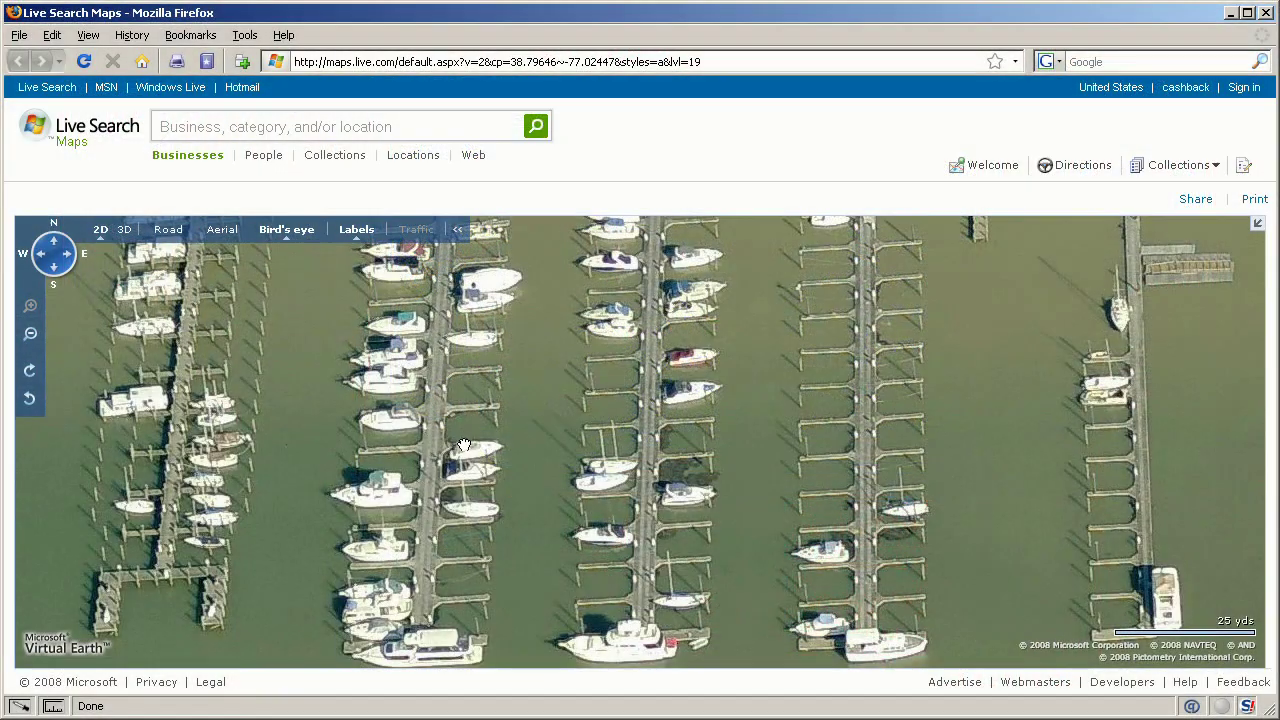
Set the sunlight to 7:11am on Nov 8, 2008 and tilt the view toward the hills.
{"action": "left_click_drag", "start_coordinate": [538, 444], "coordinate": [577, 490]}
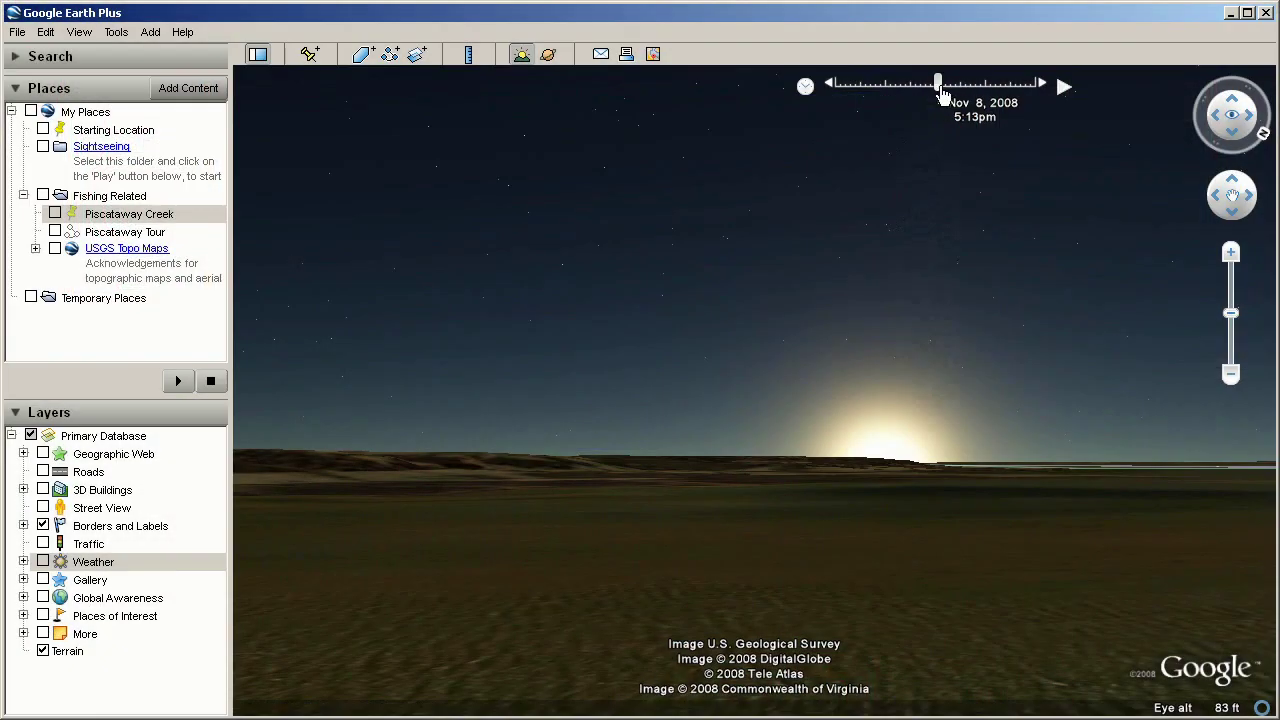
{"action": "left_click_drag", "start_coordinate": [943, 88], "coordinate": [918, 88]}
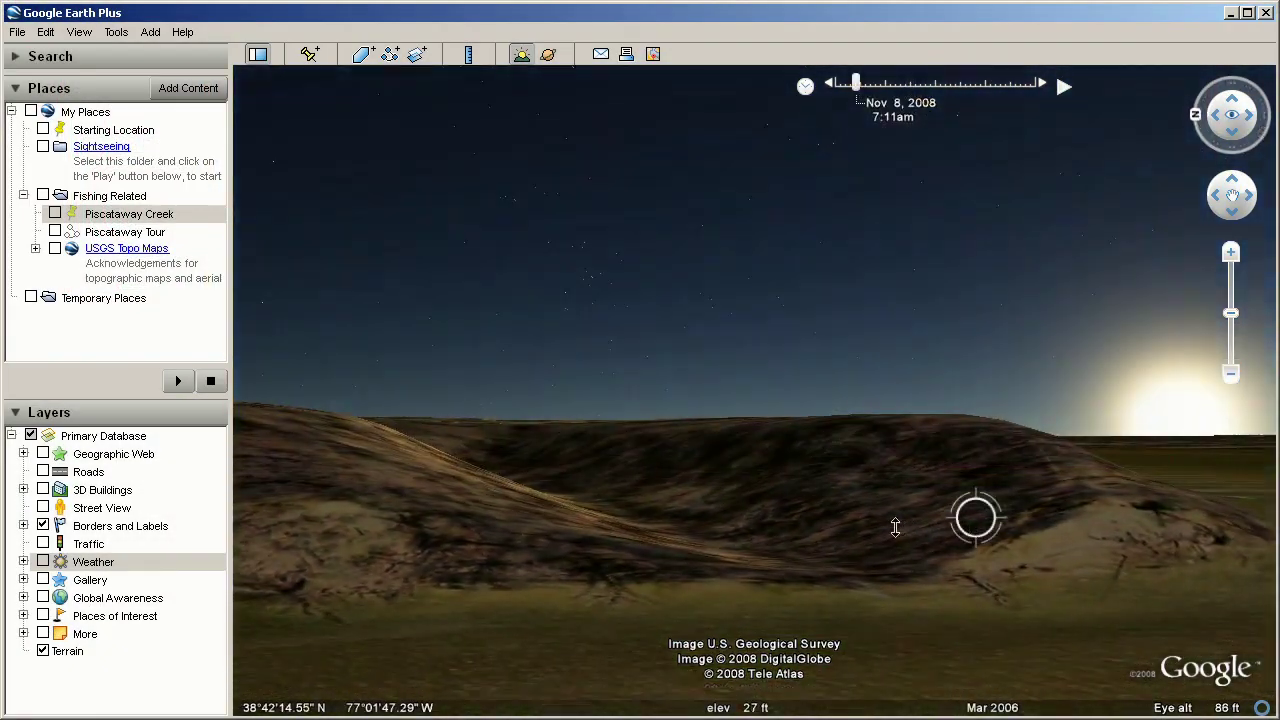
{"action": "middle_click_drag", "start_coordinate": [895, 527], "coordinate": [847, 487]}
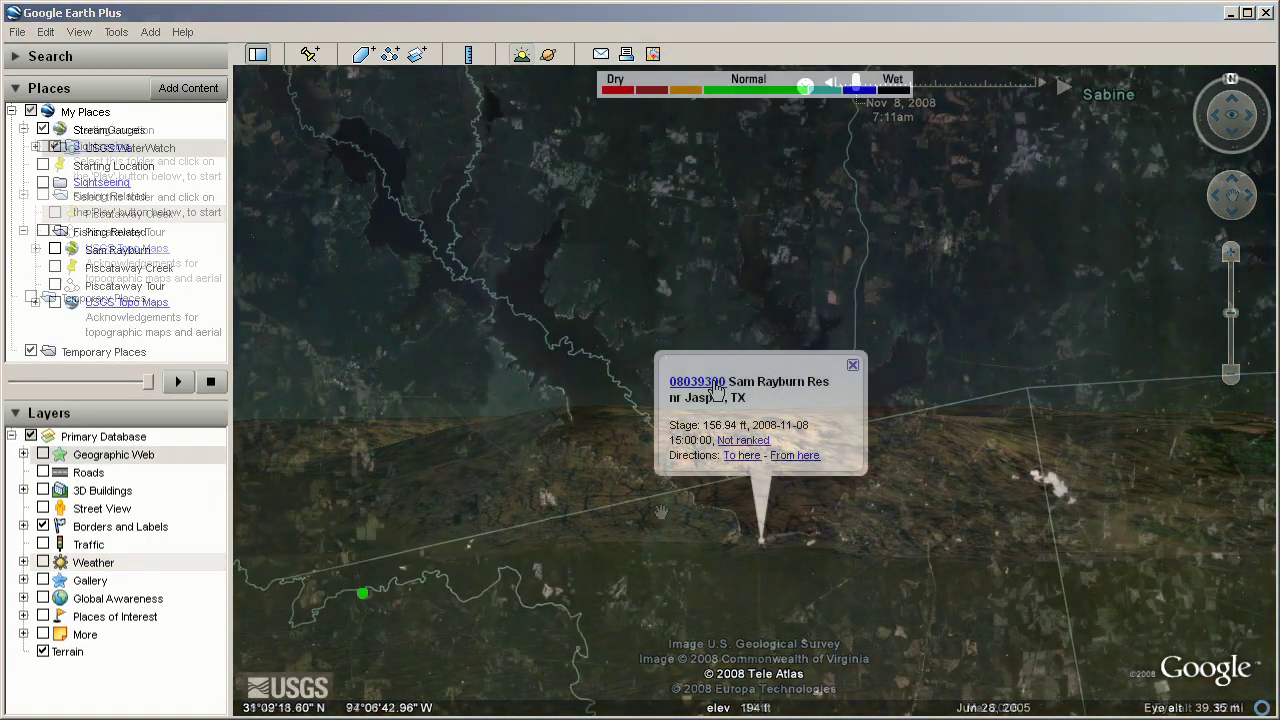
Open the Sam Rayburn gauge's USGS WaterWatch page, enlarged to show its 156.95 ft elevation graph.
{"action": "left_click", "coordinate": [713, 381]}
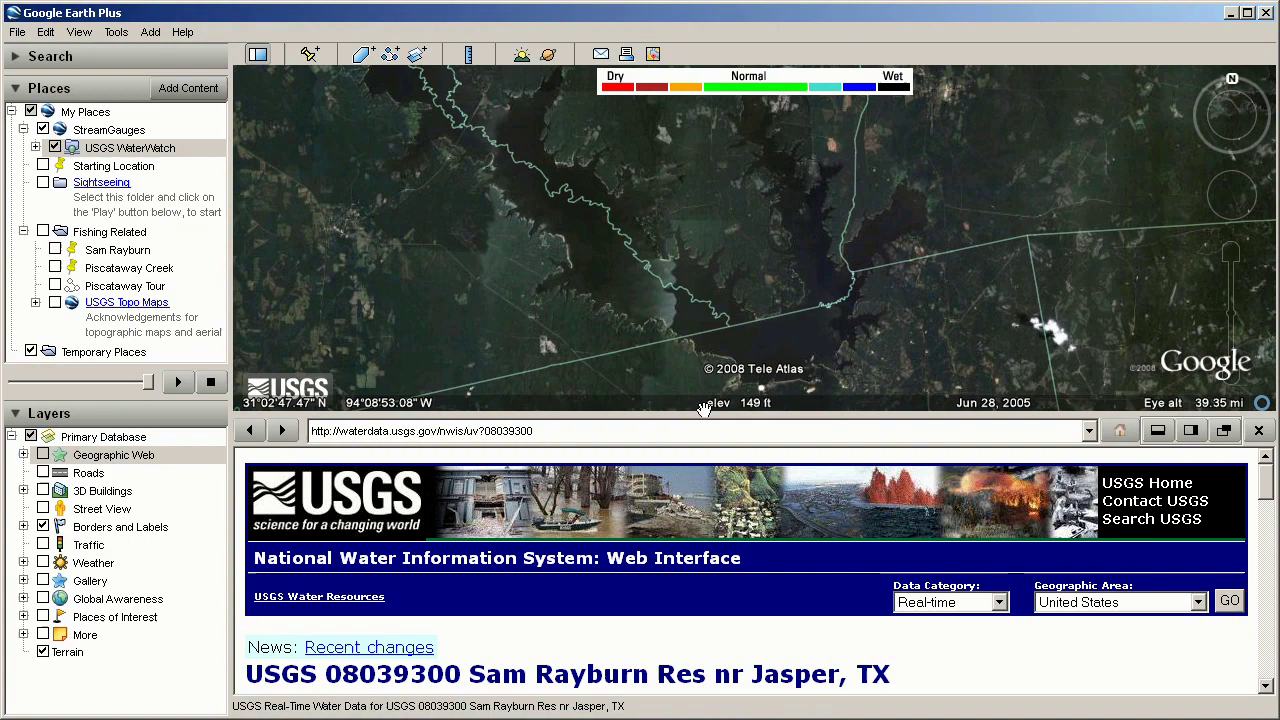
{"action": "left_click_drag", "start_coordinate": [705, 408], "coordinate": [685, 150]}
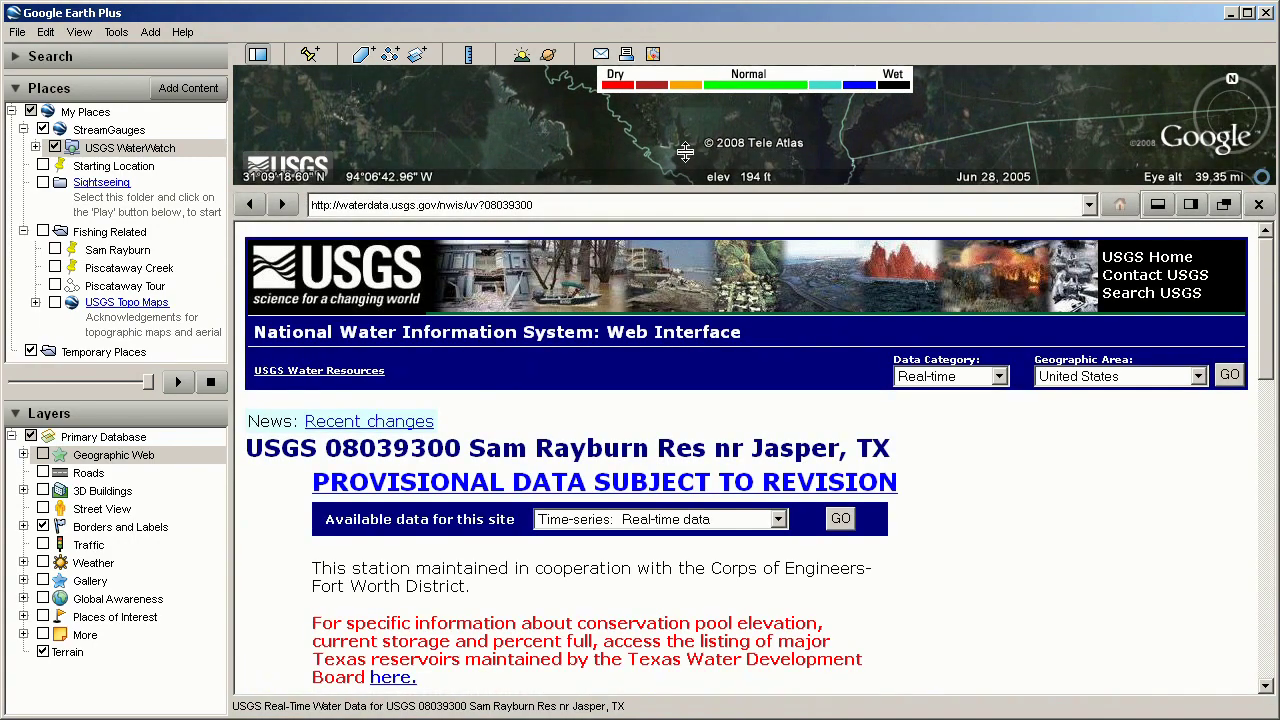
{"action": "left_click_drag", "start_coordinate": [1270, 365], "coordinate": [1270, 588]}
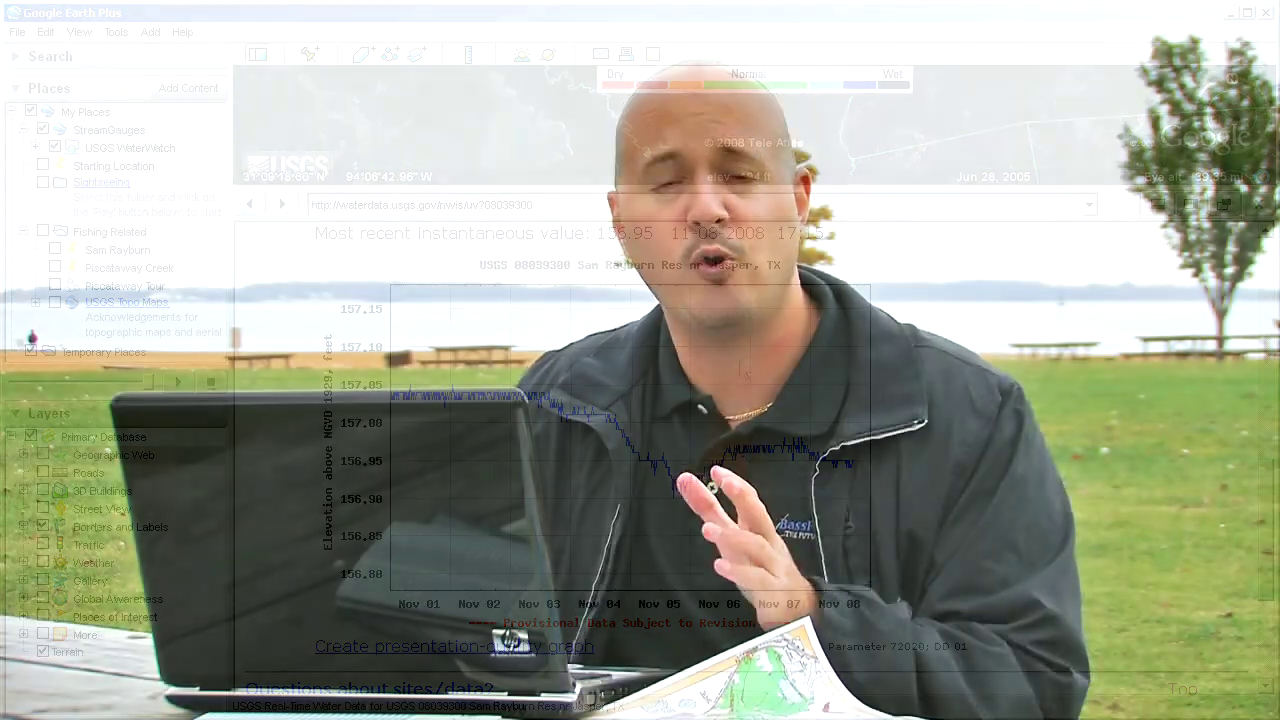